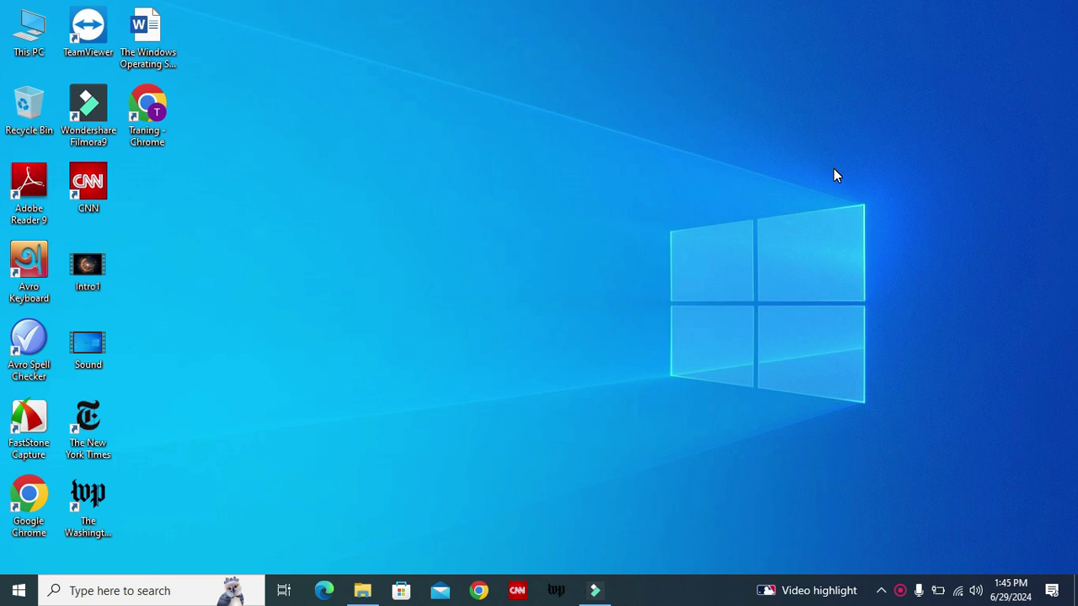
# Open the CCNA Certification Study Guide PDF from the CCNA folder with Microsoft Edge
pyautogui.click(364, 591)
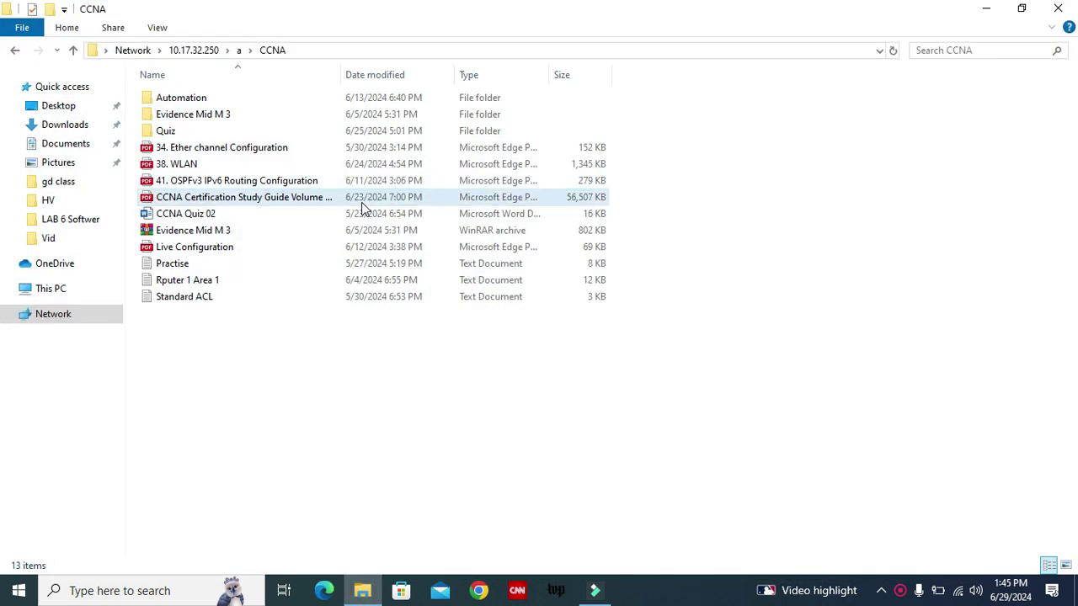
pyautogui.click(215, 200)
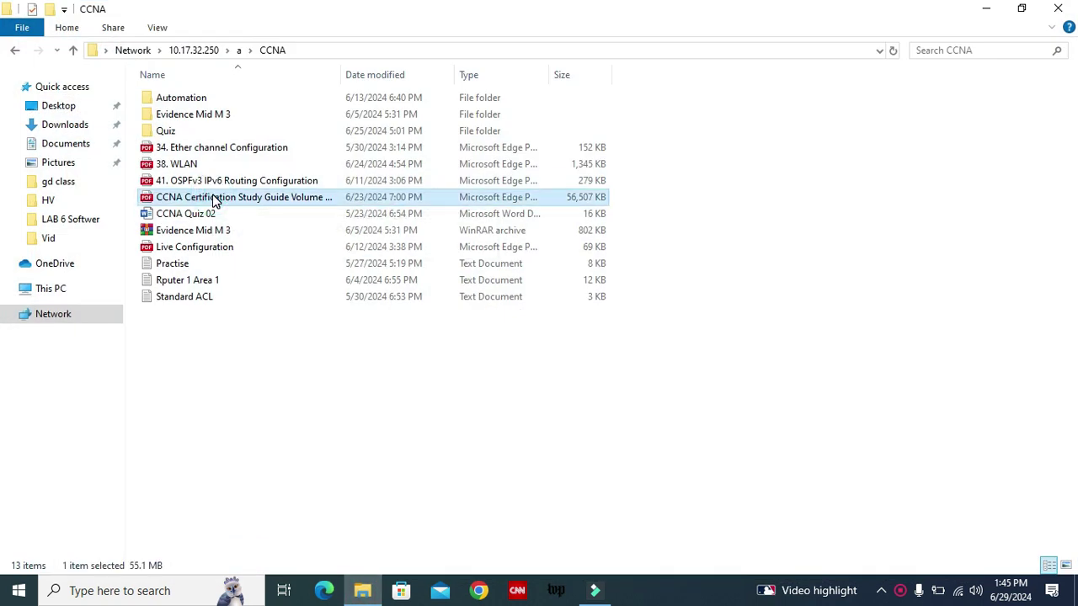
pyautogui.rightClick(213, 197)
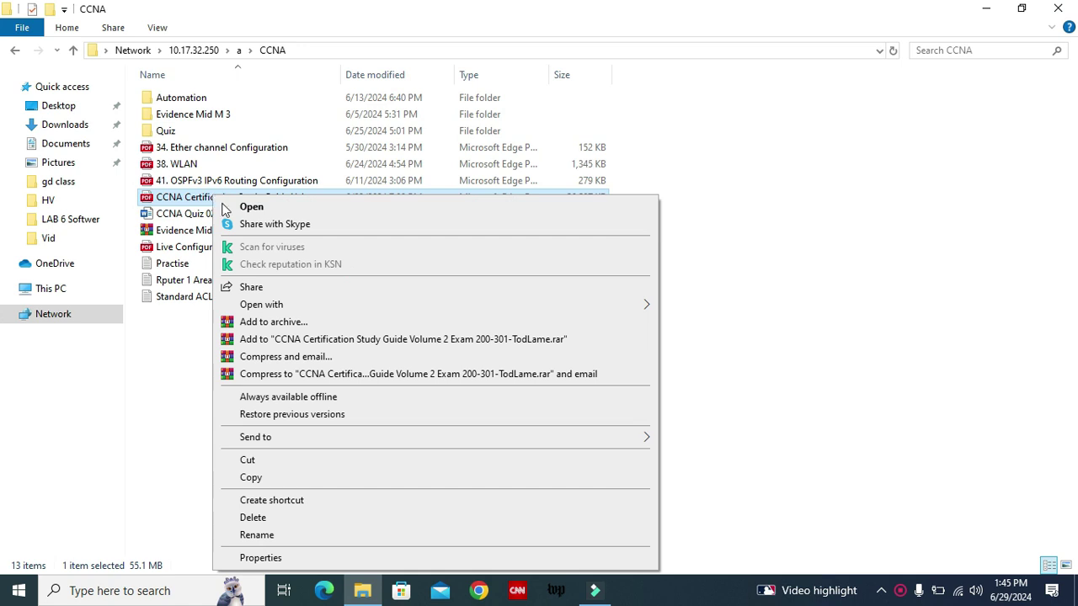
pyautogui.moveTo(284, 308)
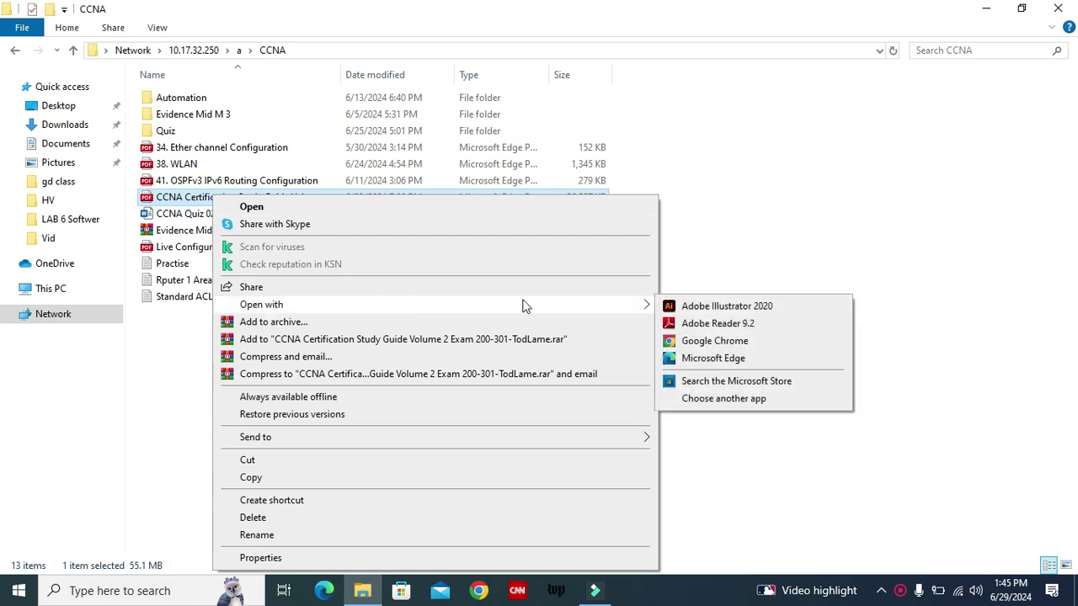
pyautogui.click(704, 360)
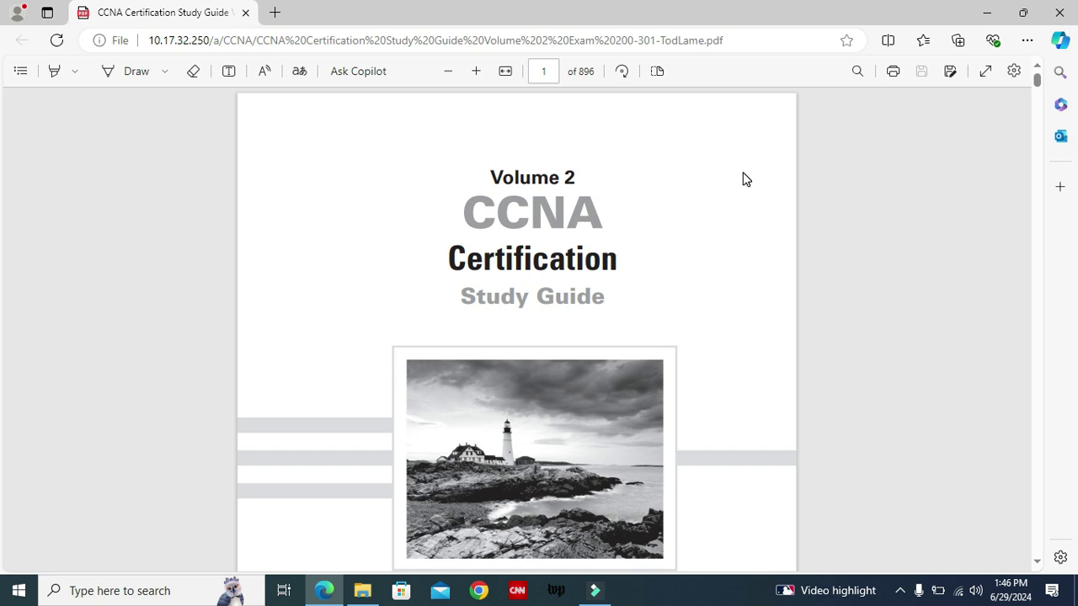
pyautogui.click(1037, 79)
pyautogui.moveTo(1037, 79); pyautogui.dragTo(1038, 81)
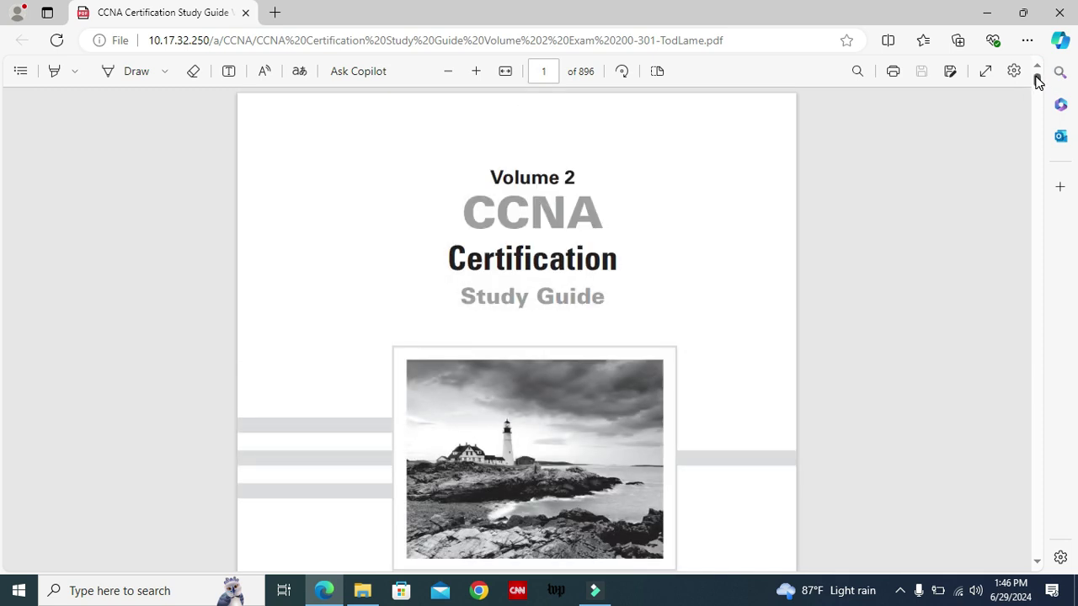
pyautogui.click(722, 218)
pyautogui.click(894, 73)
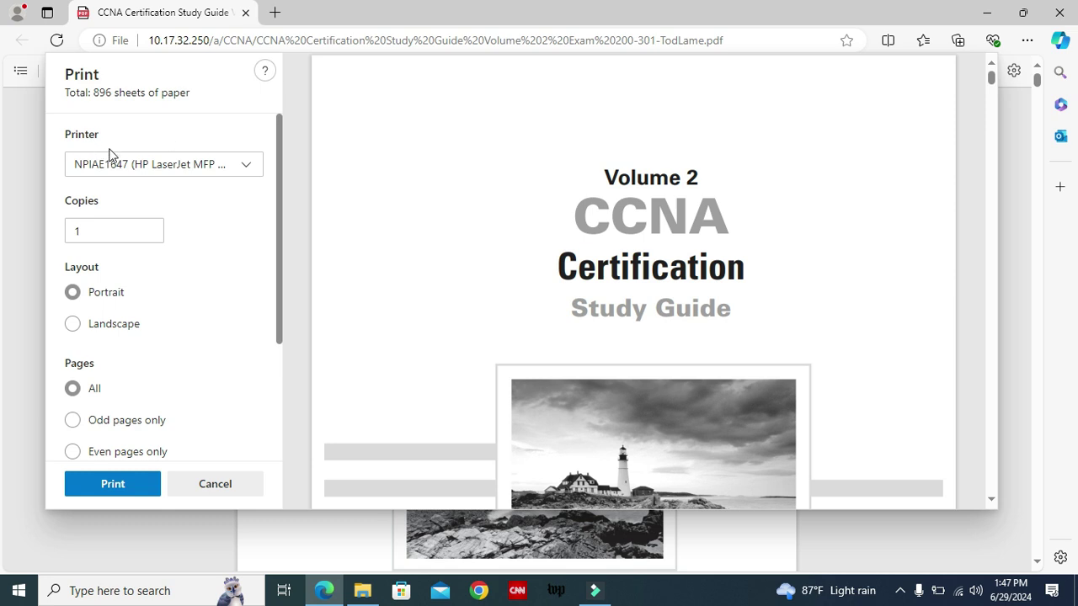
# Select Microsoft Print to PDF as the printer and leave Copies at 1
pyautogui.click(245, 166)
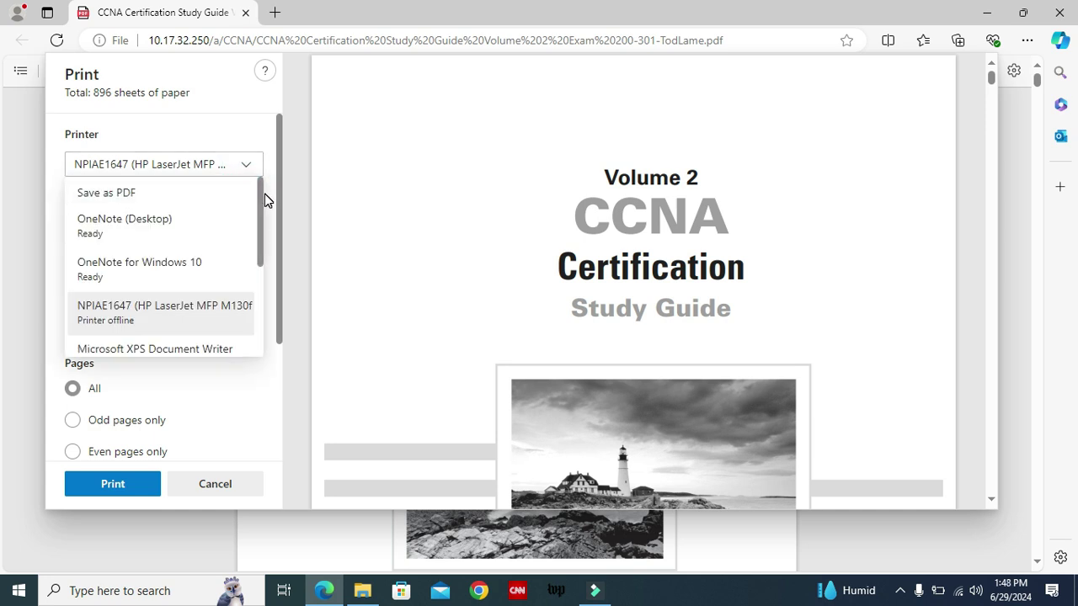
pyautogui.moveTo(263, 195); pyautogui.dragTo(261, 246)
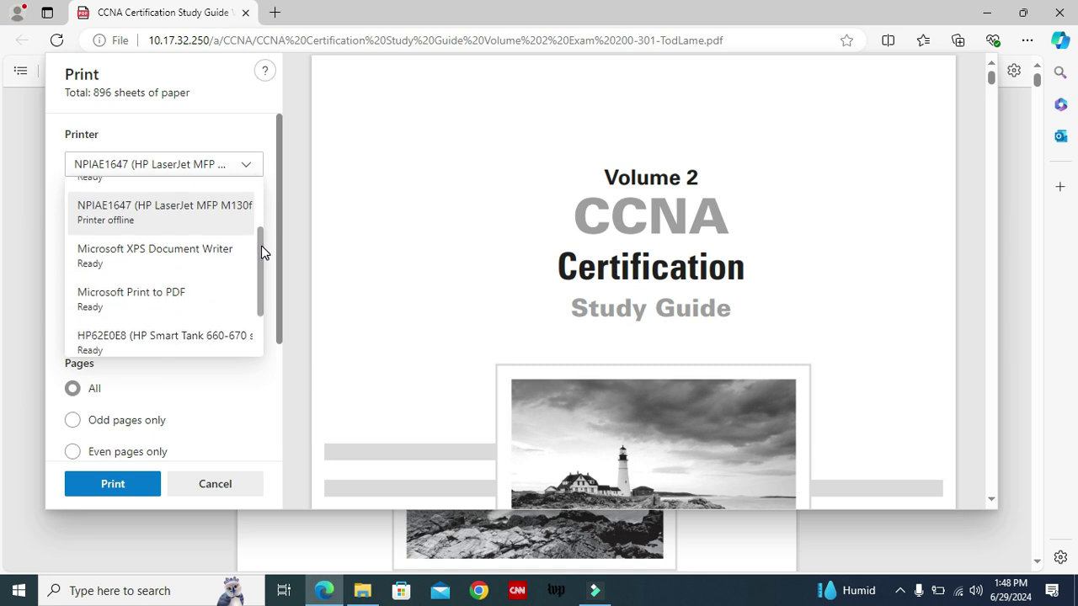
pyautogui.click(145, 300)
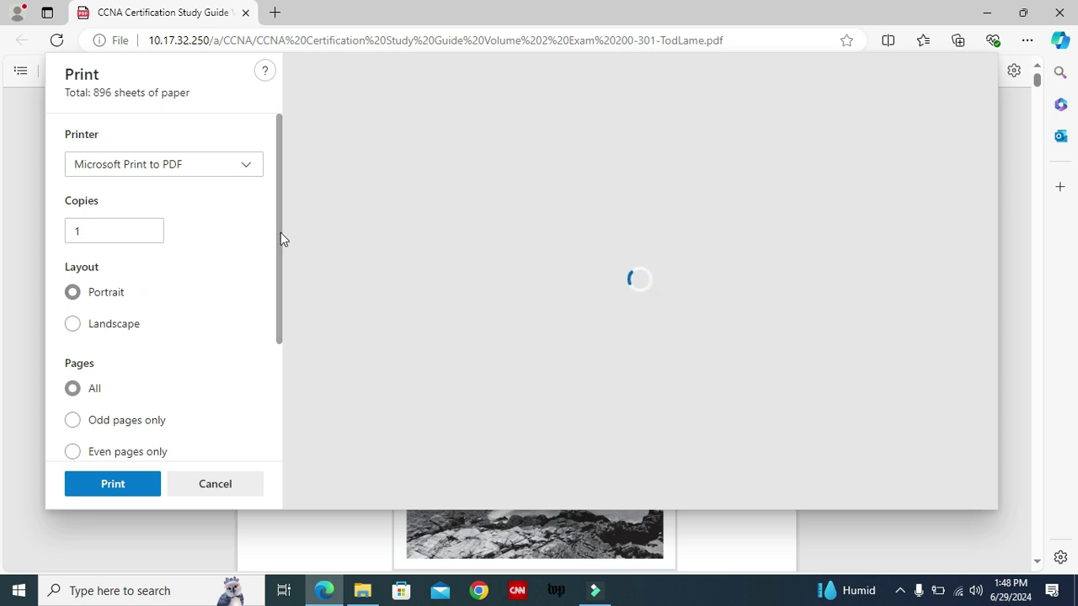
pyautogui.moveTo(280, 233); pyautogui.dragTo(281, 254)
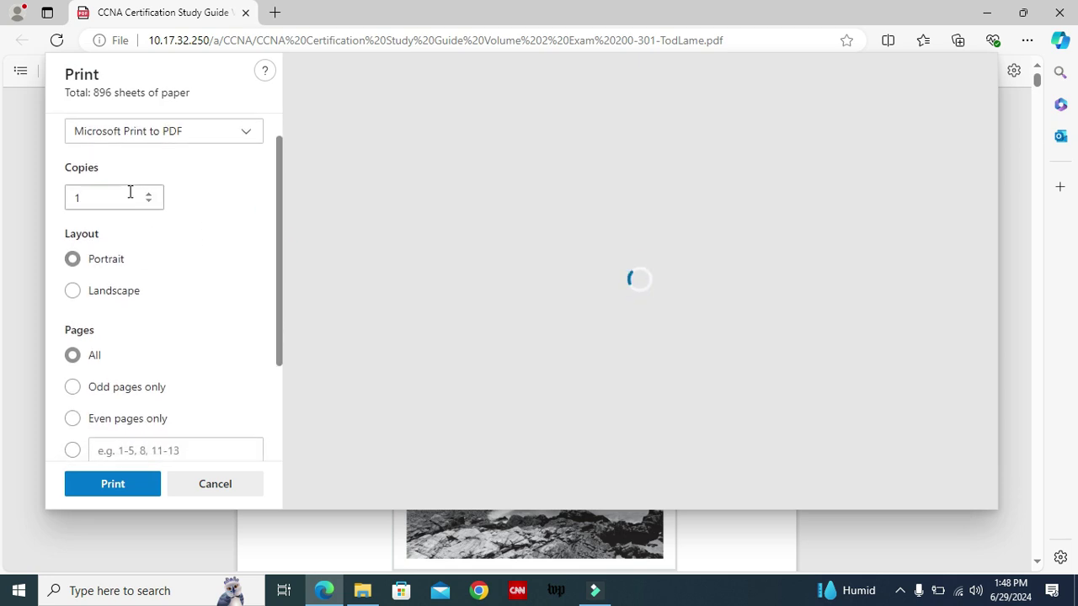
pyautogui.click(95, 196)
pyautogui.click(149, 197)
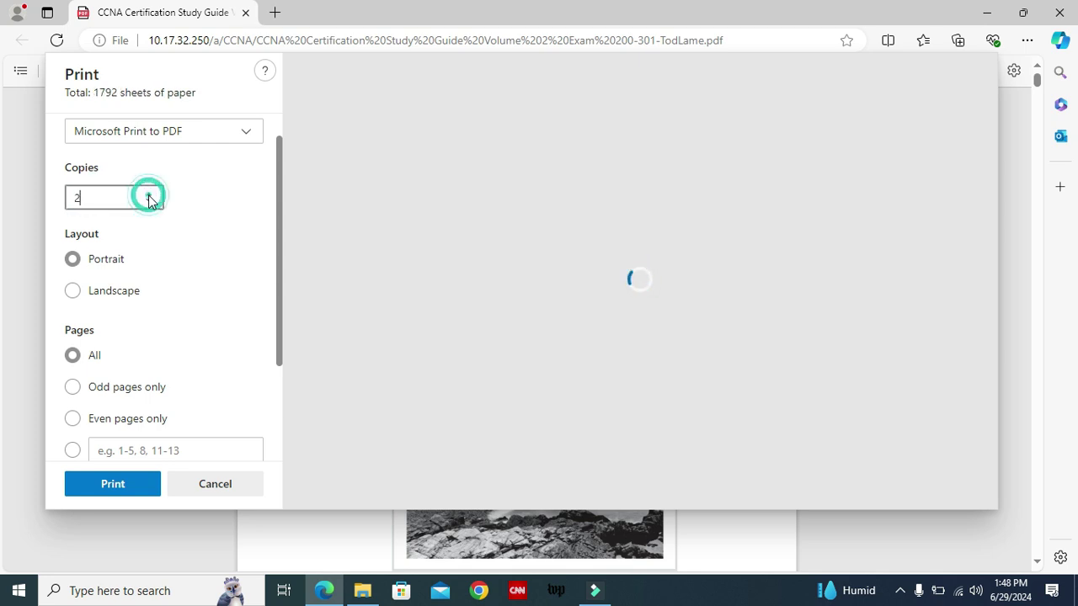
pyautogui.click(148, 197)
pyautogui.click(149, 202)
pyautogui.click(150, 202)
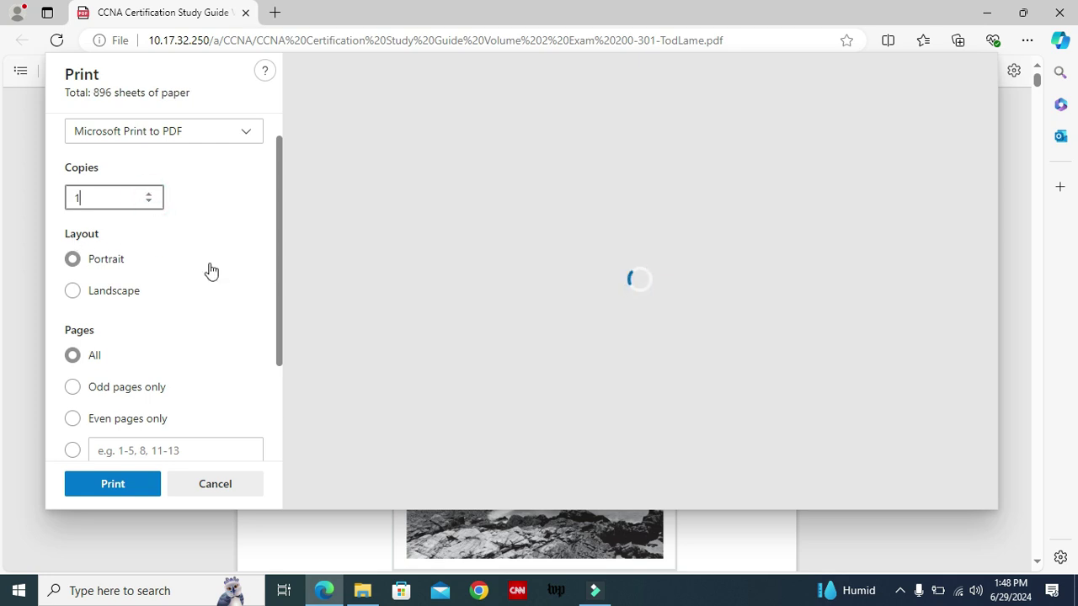
pyautogui.moveTo(280, 271); pyautogui.dragTo(284, 381)
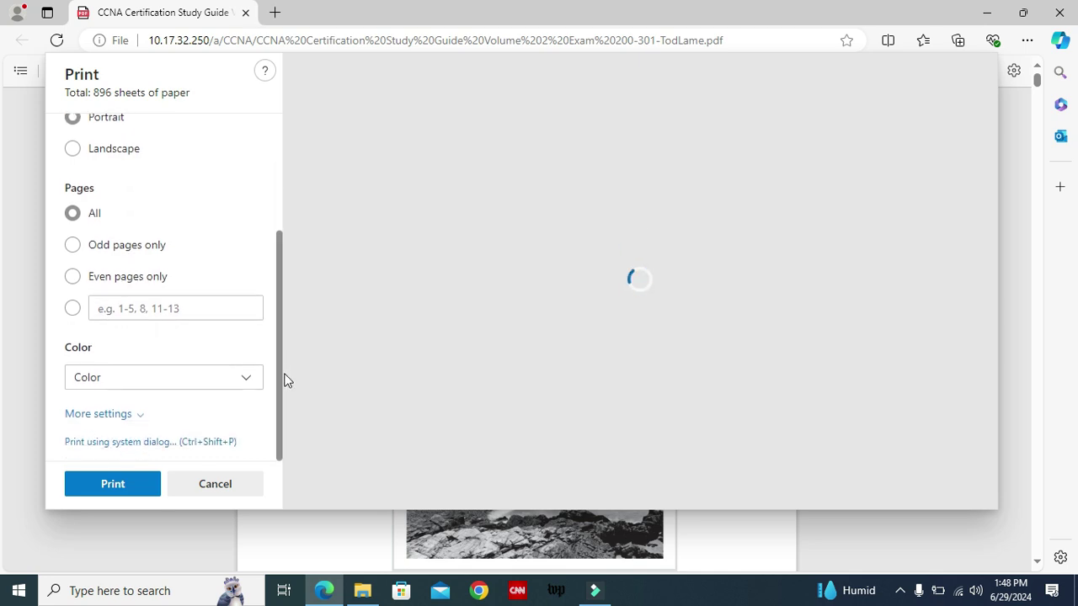
# Limit the print job to page 1 only, keeping Color printing
pyautogui.scroll(1, 97, 255)
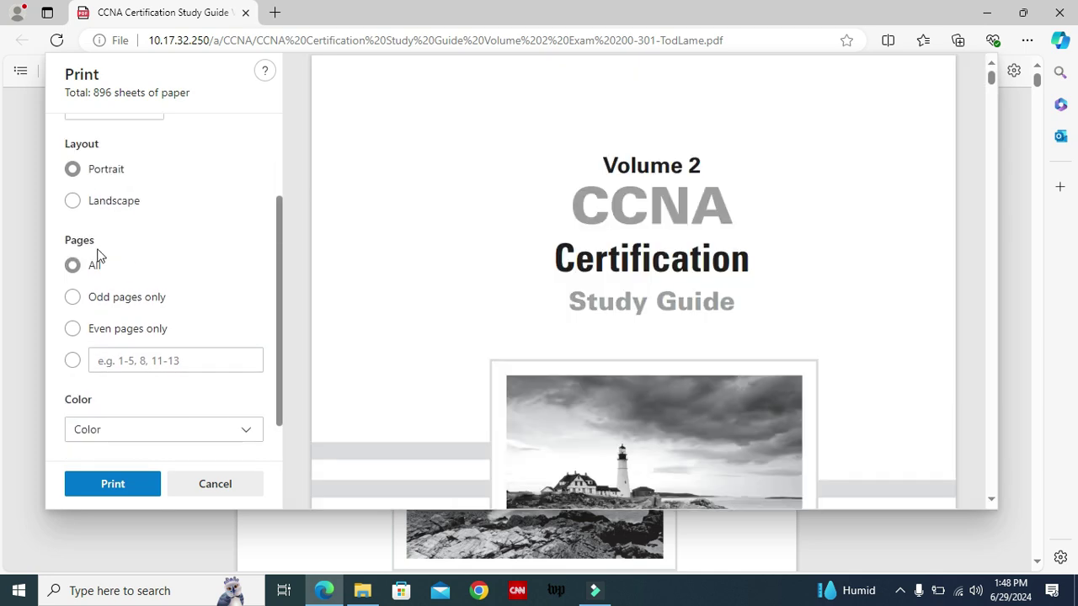
pyautogui.click(74, 362)
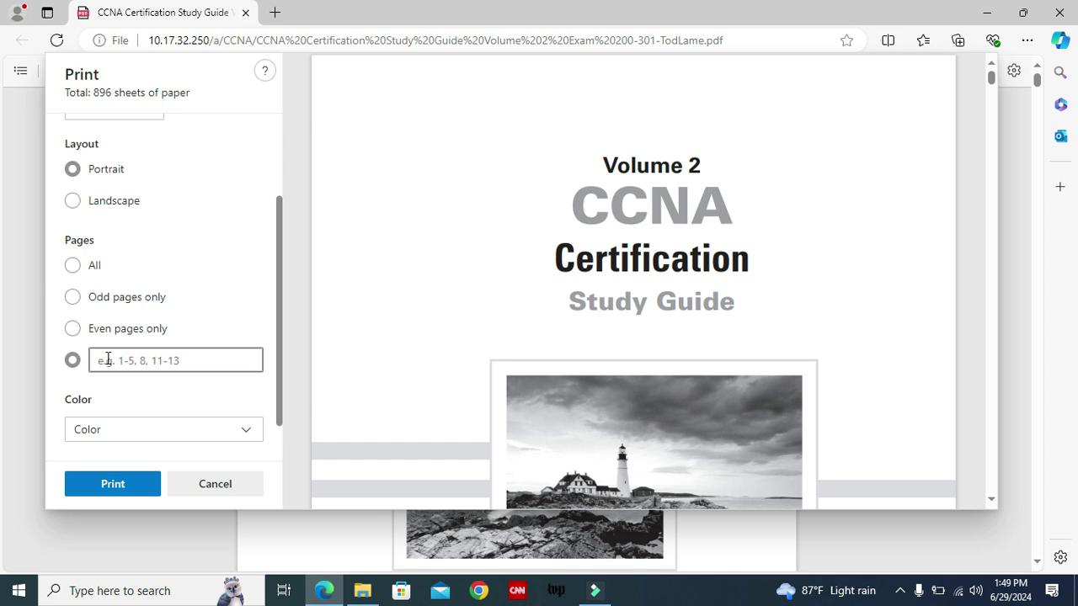
pyautogui.write('1')
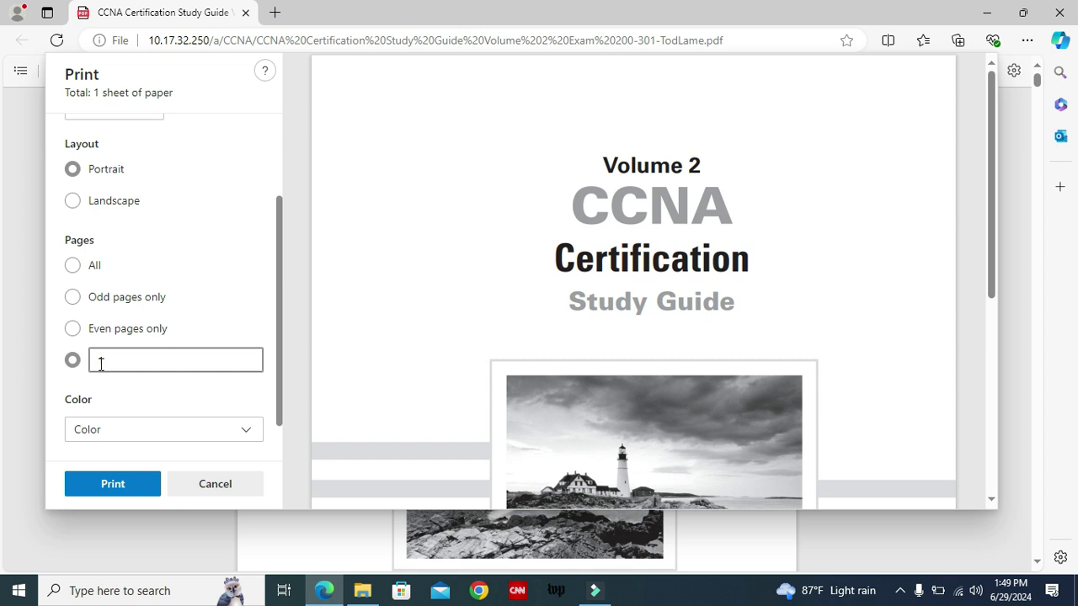
pyautogui.click(250, 431)
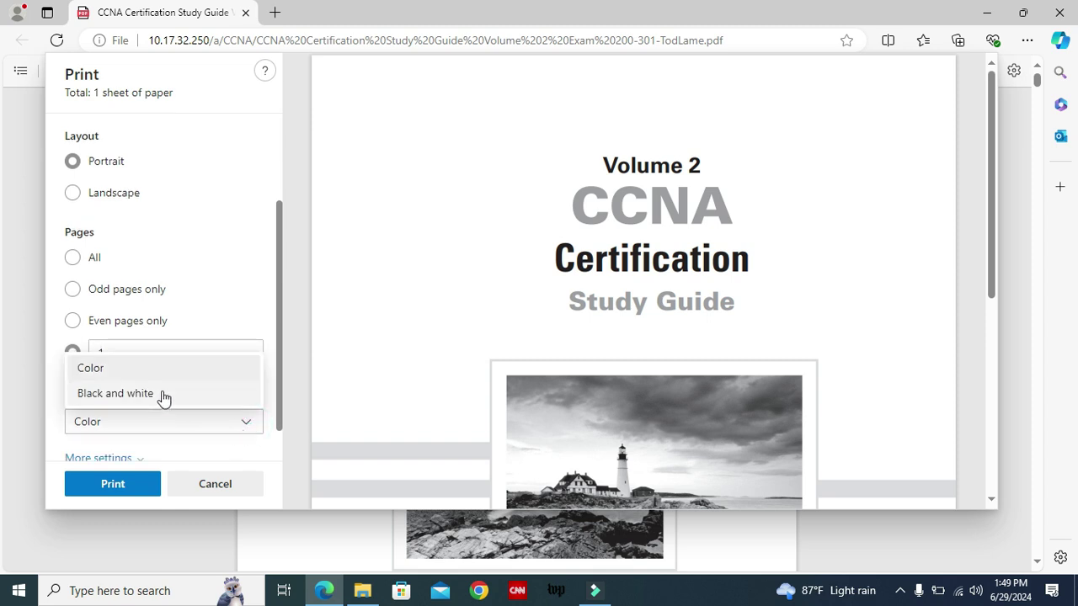
pyautogui.click(113, 374)
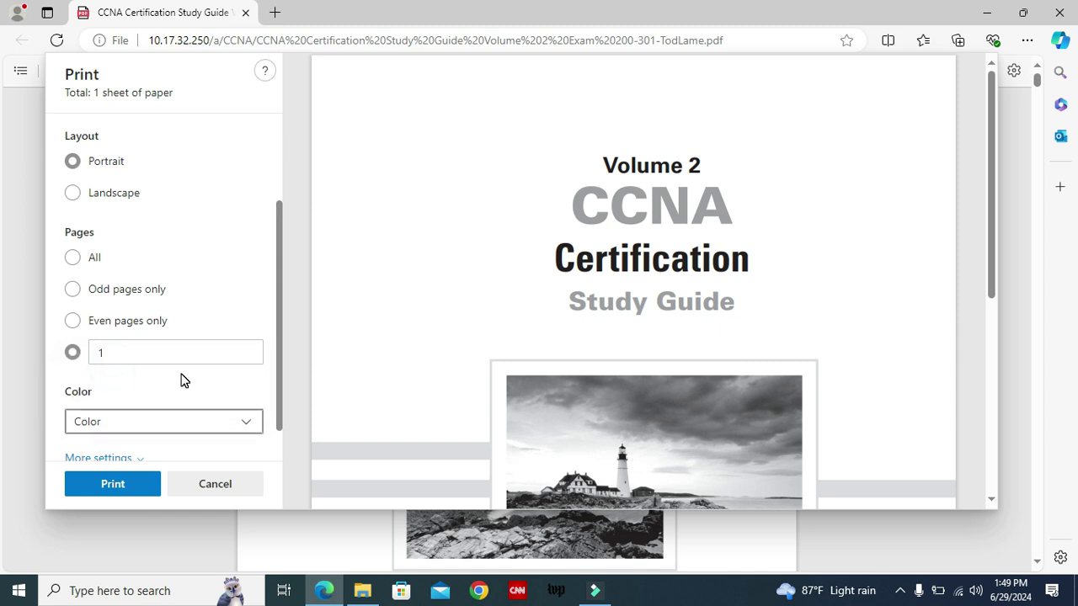
# Print page 1 and save the output as CCNA.pdf in the Desktop folder
pyautogui.click(130, 487)
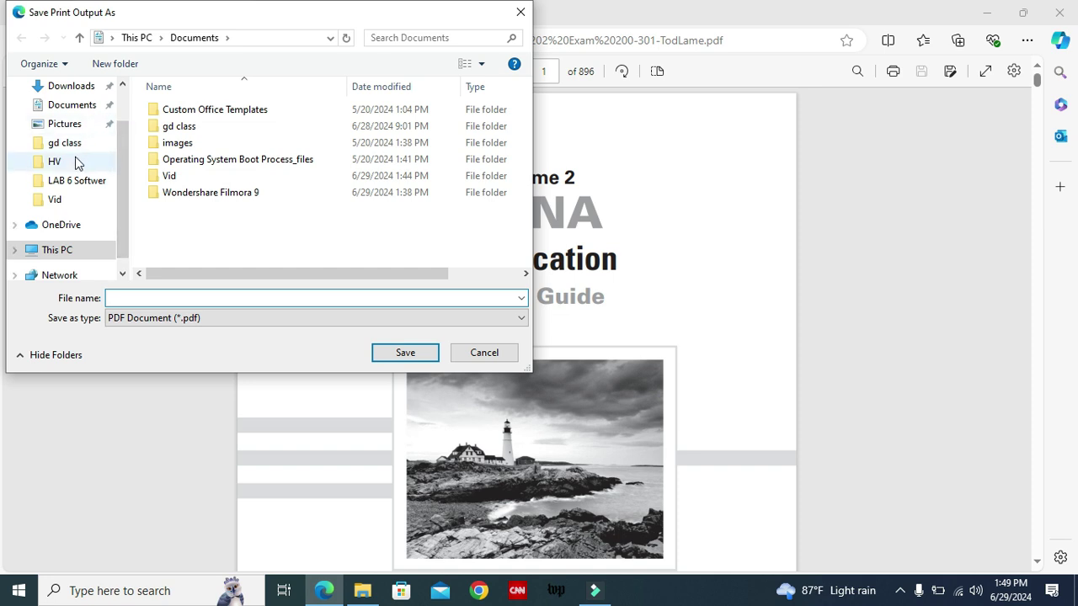
pyautogui.moveTo(124, 179); pyautogui.dragTo(122, 134)
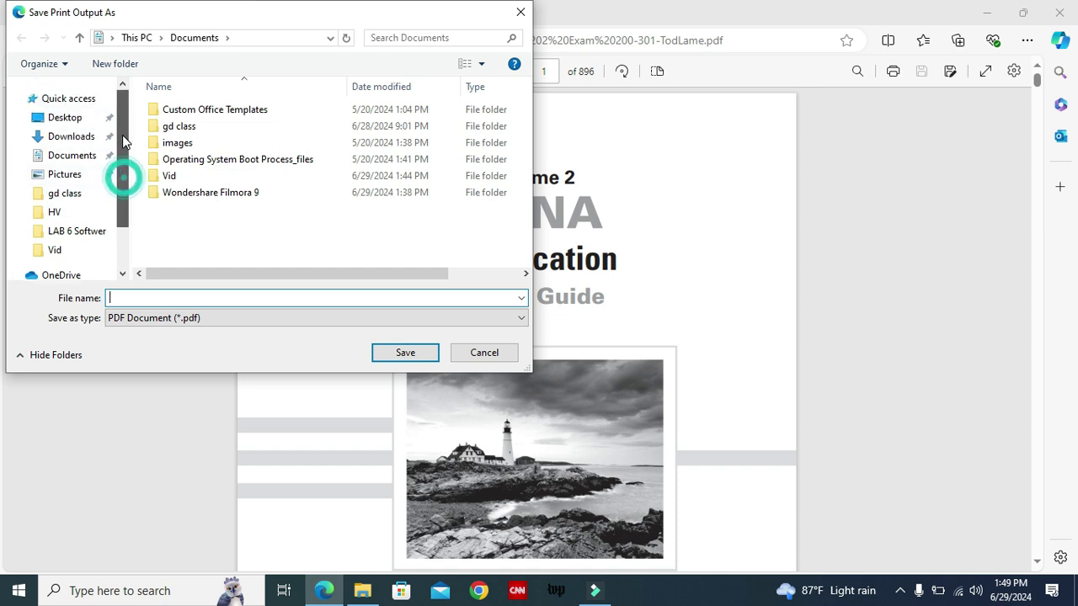
pyautogui.click(74, 120)
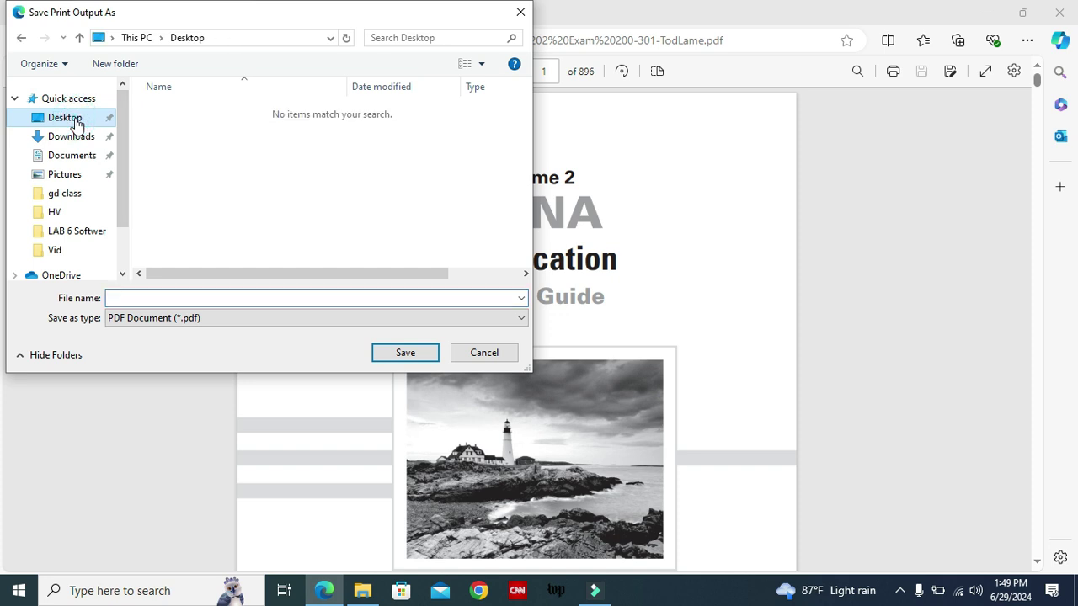
pyautogui.click(135, 295)
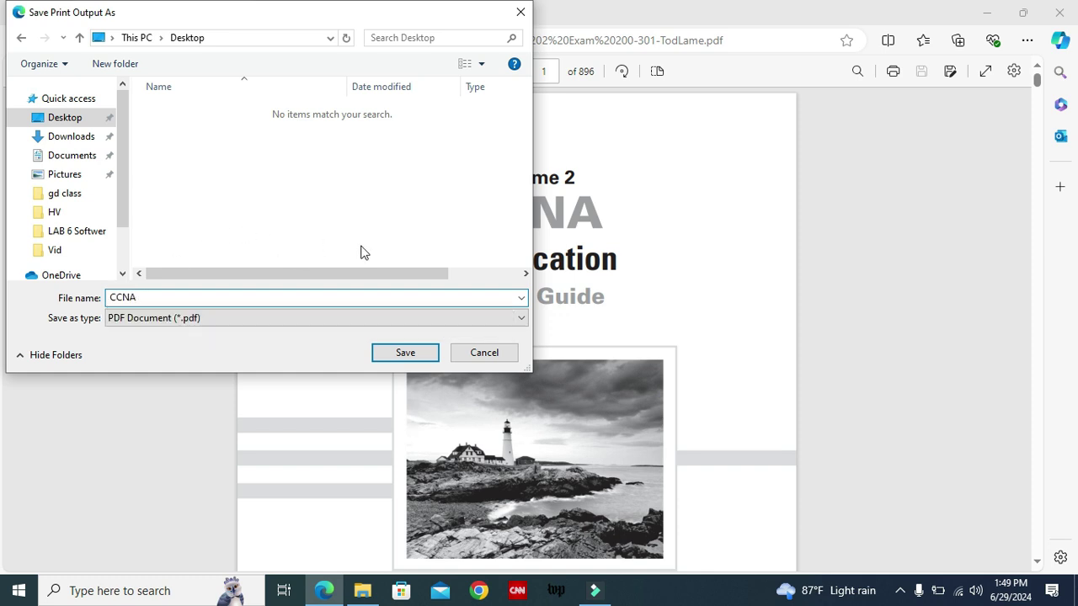
pyautogui.click(404, 353)
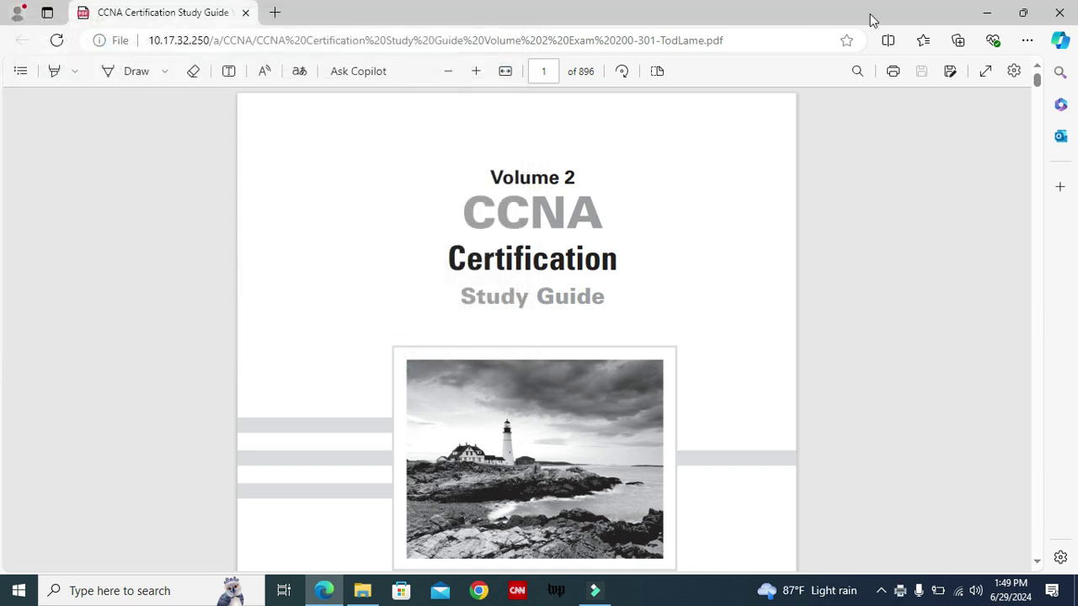
# Minimize Edge and File Explorer, then select the new CCNA PDF on the desktop
pyautogui.click(983, 17)
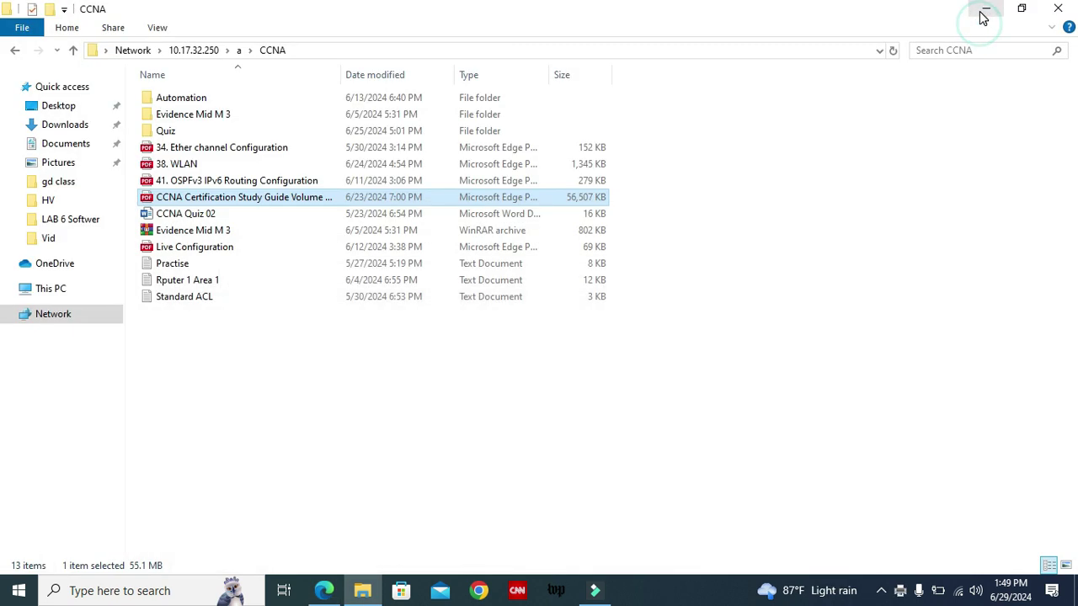
pyautogui.click(982, 15)
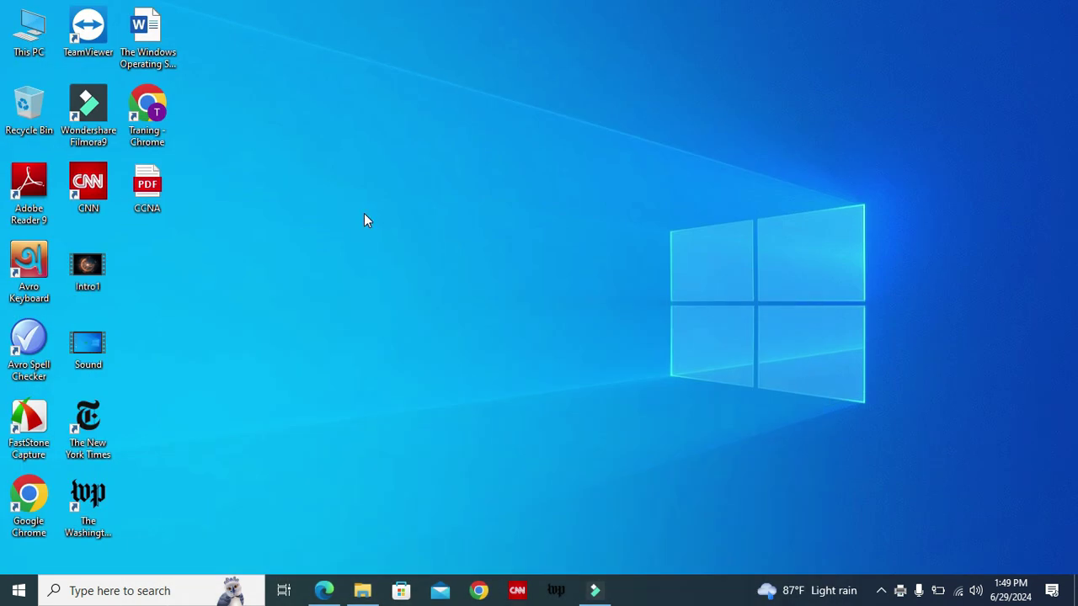
pyautogui.click(150, 195)
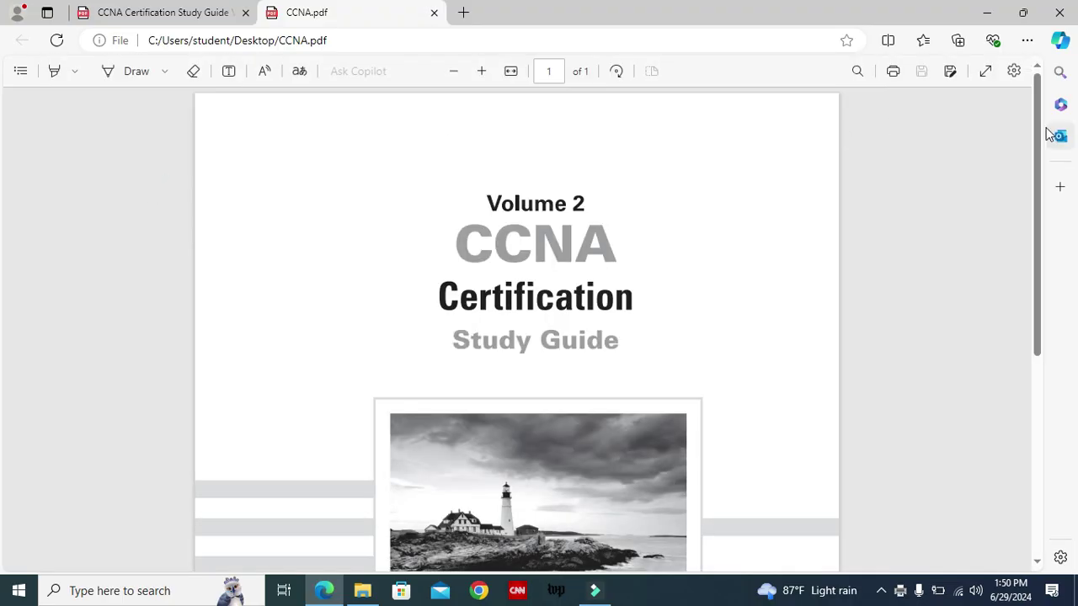
# Scroll through the one-page CCNA.pdf and close its tab with Ctrl+W
pyautogui.moveTo(1035, 136)
pyautogui.mouseDown()
pyautogui.moveTo(1068, 406)
pyautogui.moveTo(1053, 126)
pyautogui.mouseUp()
pyautogui.hotkey('ctrl', 'w')
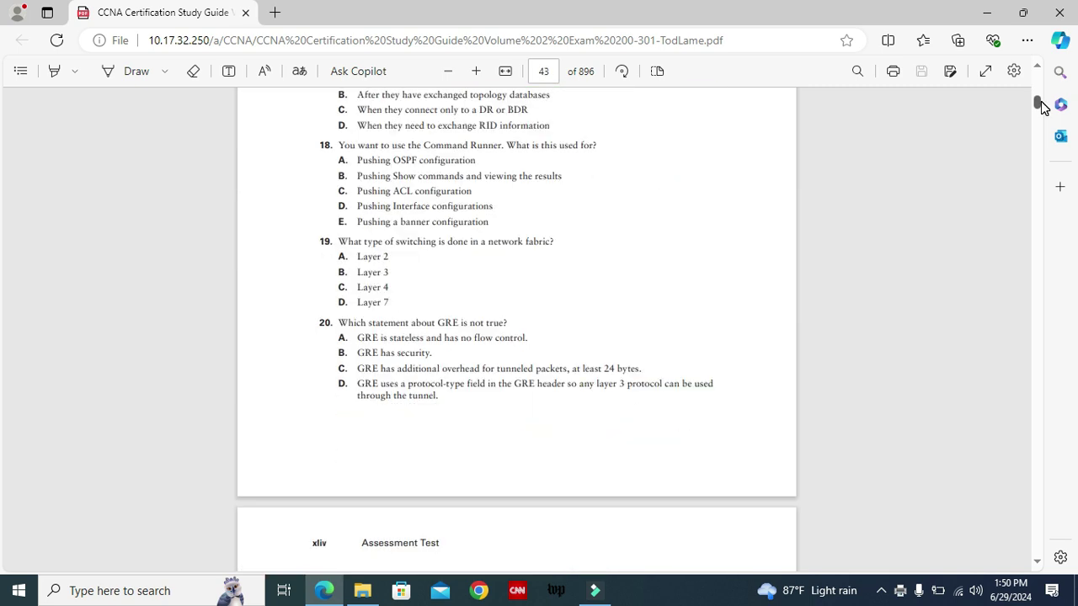
# Scroll the study guide to page 48, showing Assessment Test questions 42–44
pyautogui.click(1038, 563)
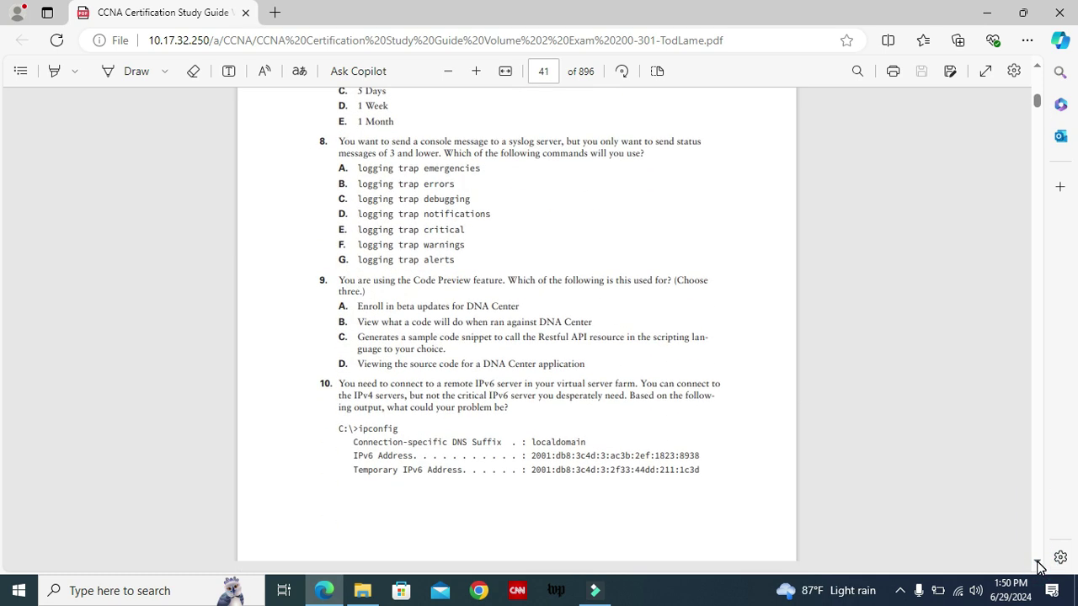
pyautogui.moveTo(1038, 566); pyautogui.dragTo(1040, 567)
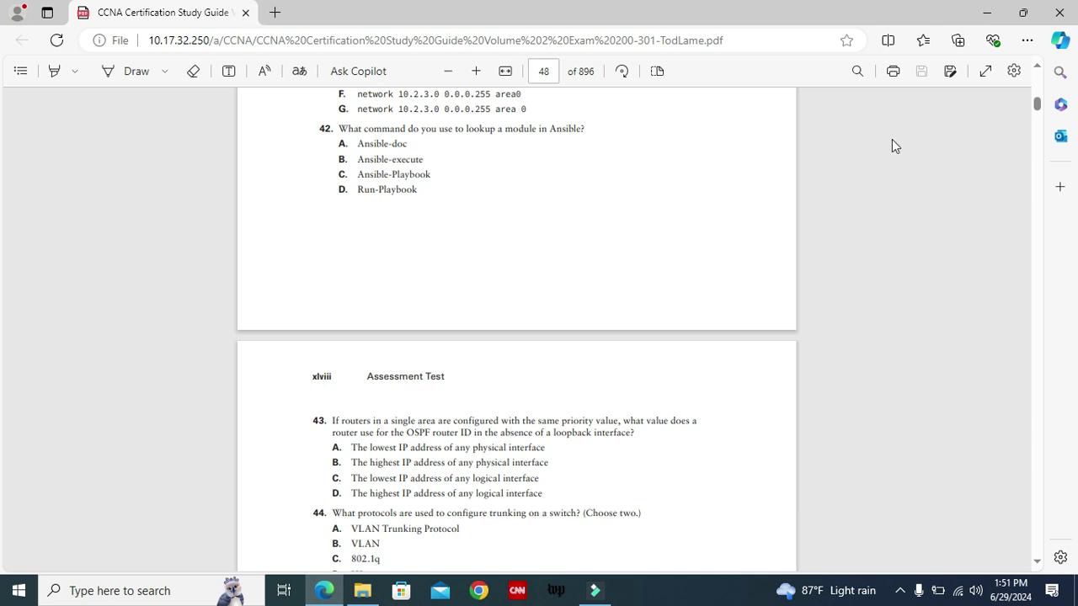
# Open the Print dialog with Microsoft Print to PDF as printer and one copy
pyautogui.click(893, 72)
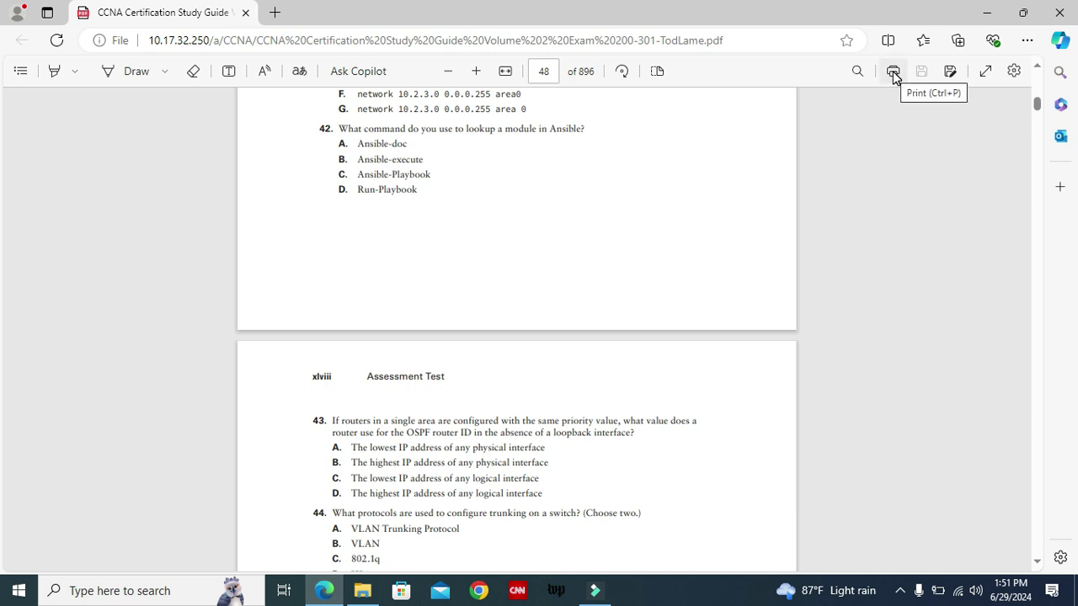
pyautogui.click(893, 72)
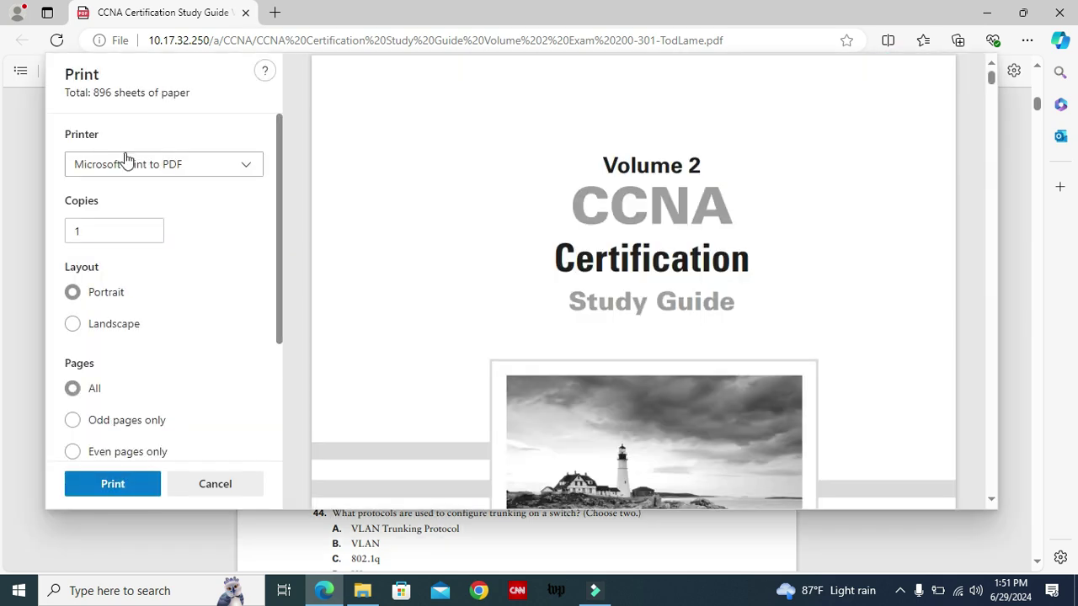
pyautogui.click(143, 171)
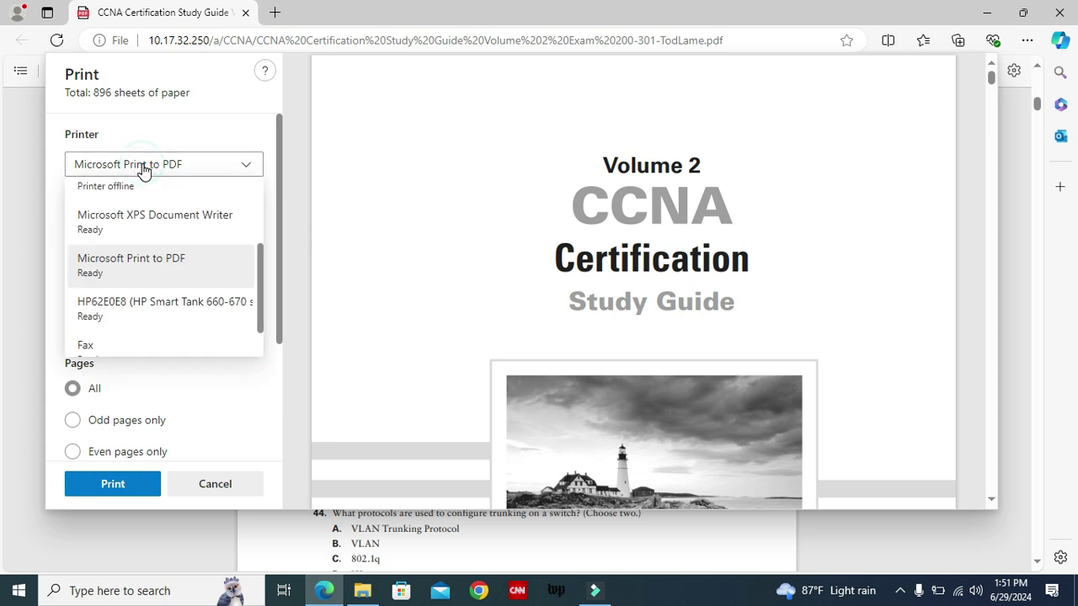
pyautogui.click(194, 268)
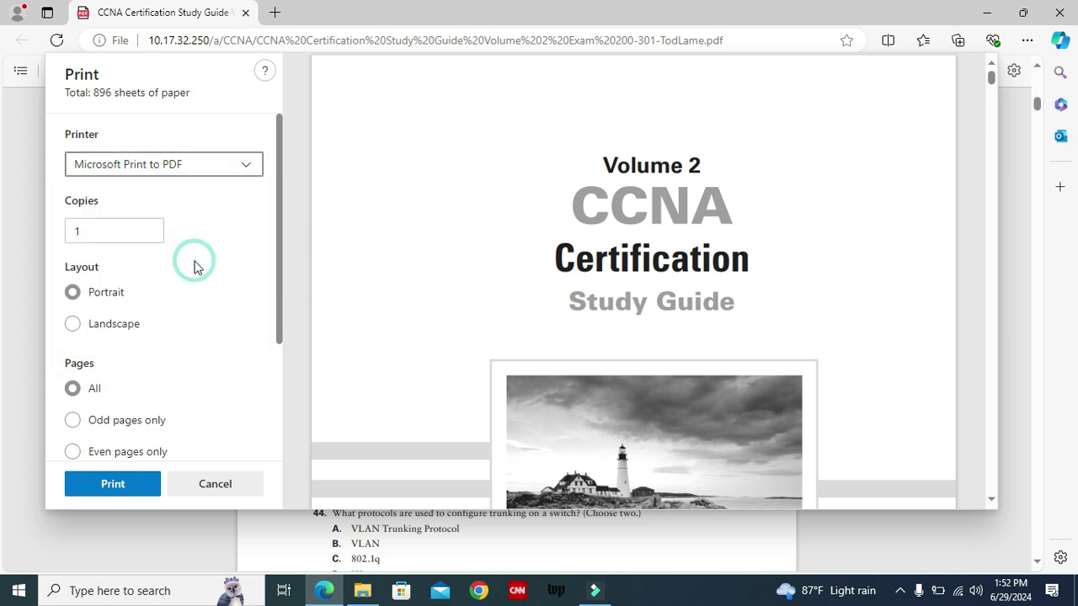
pyautogui.click(92, 231)
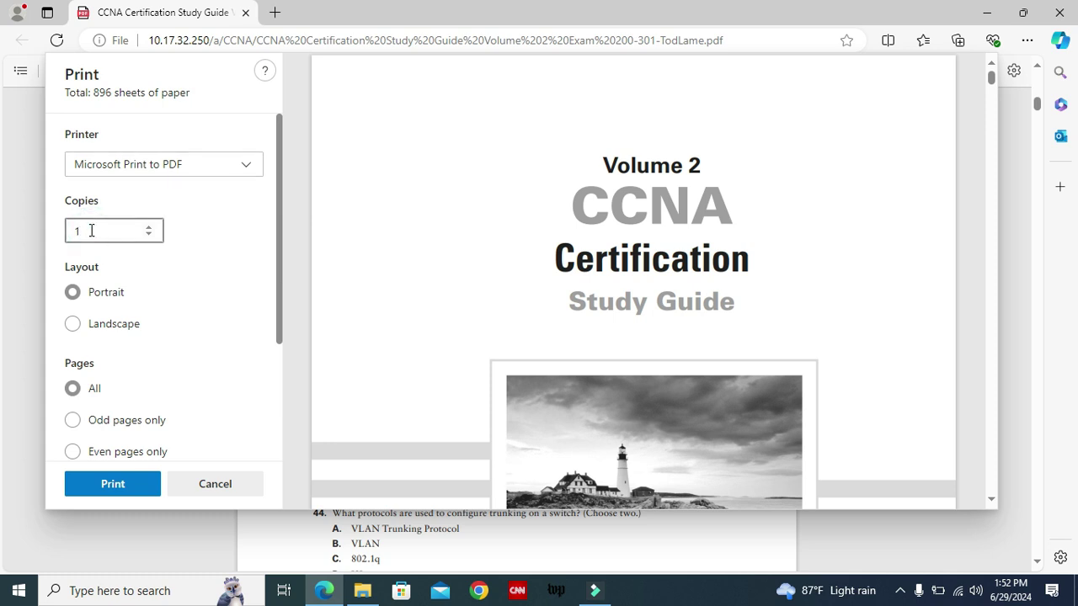
pyautogui.click(275, 257)
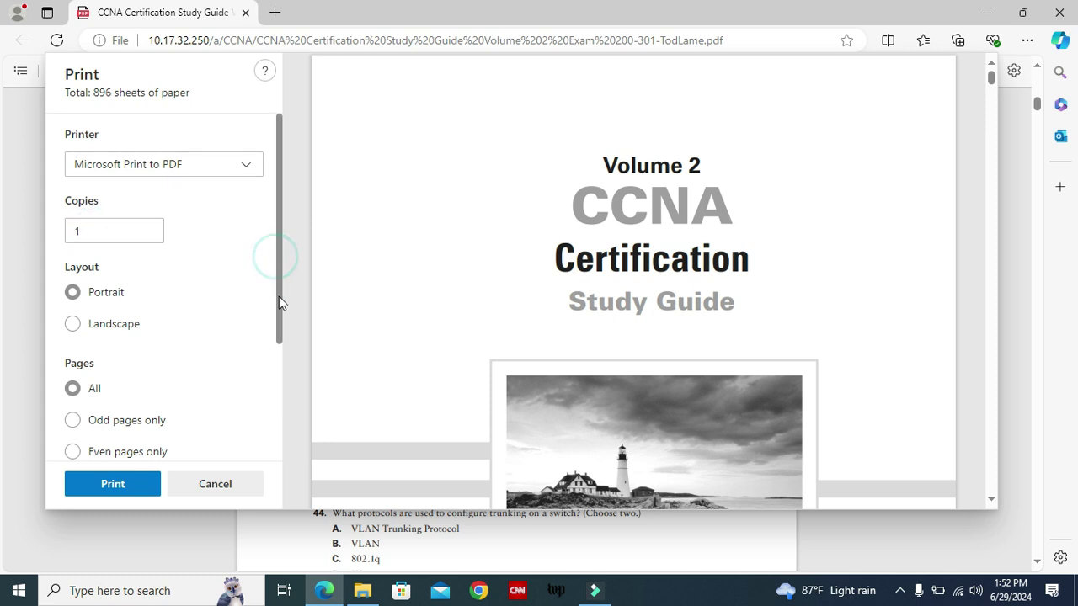
pyautogui.moveTo(281, 336); pyautogui.dragTo(282, 405)
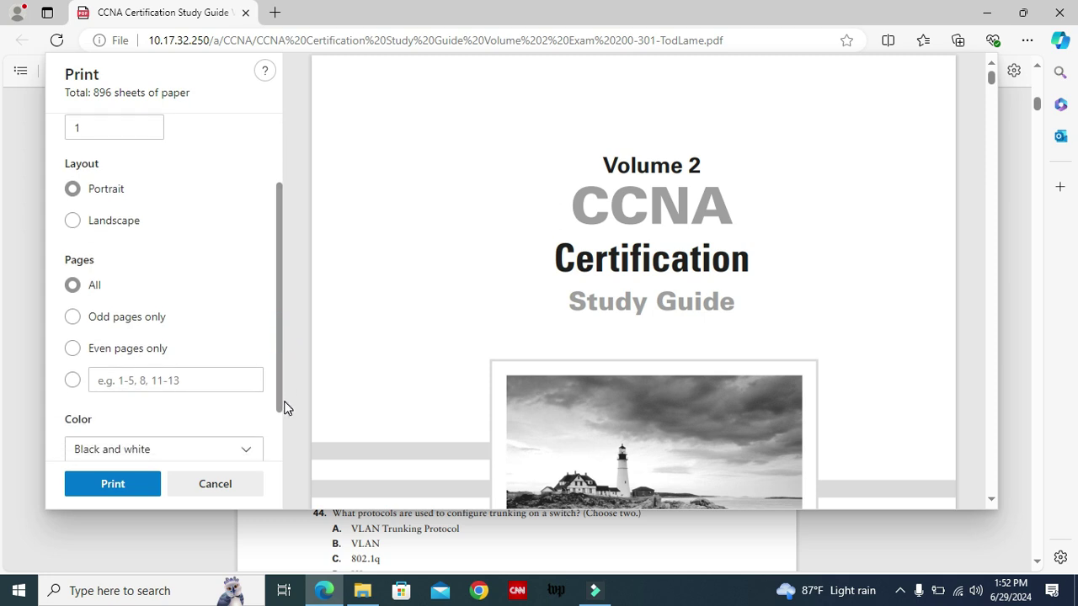
# Set a custom page range of 40-46 printed in Black and white
pyautogui.click(111, 380)
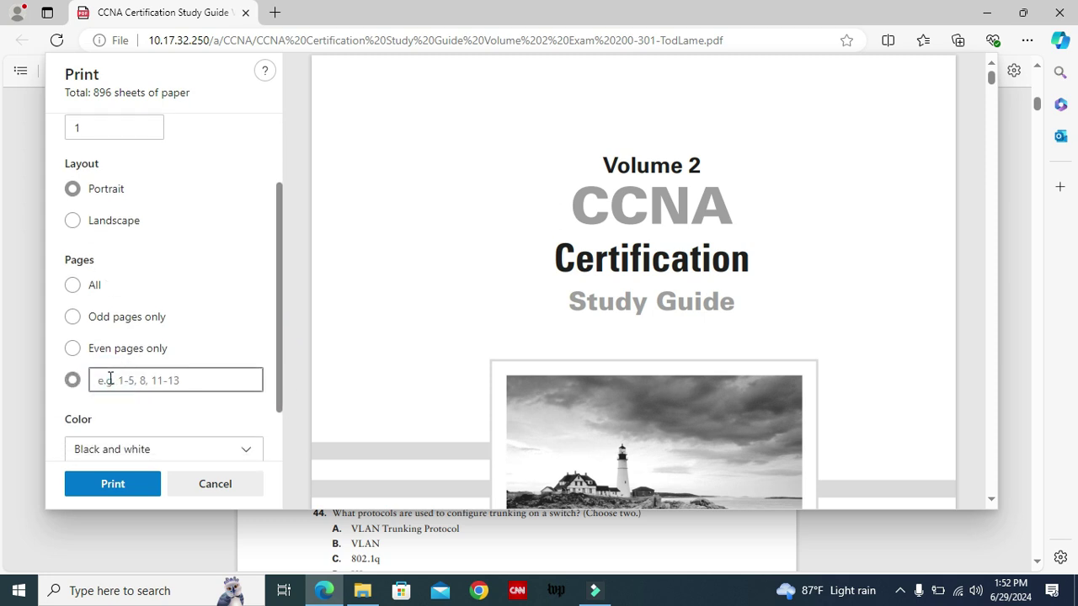
pyautogui.write('40')
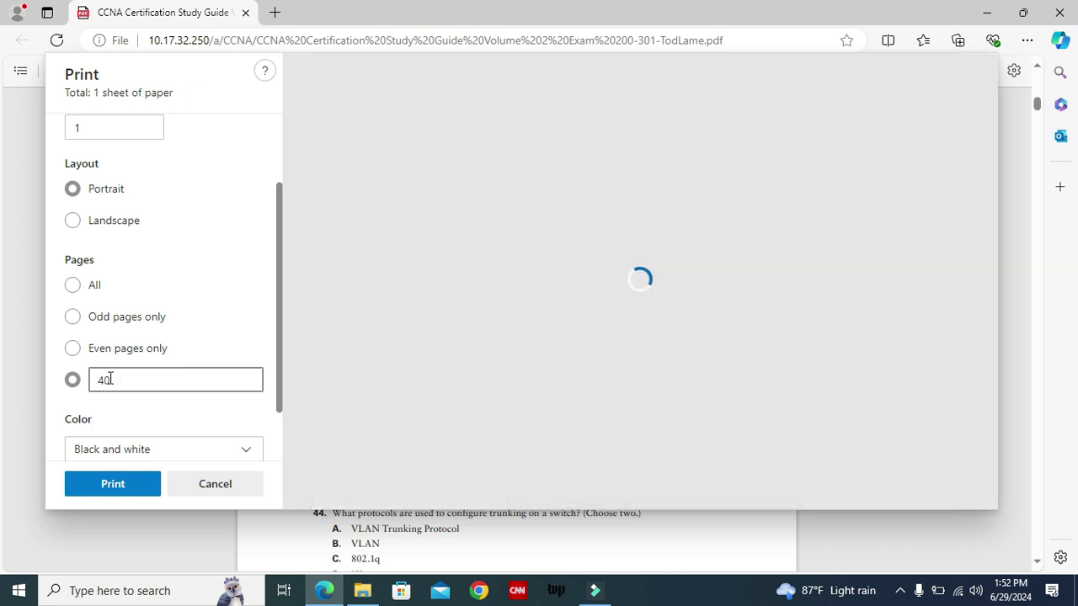
pyautogui.write('-')
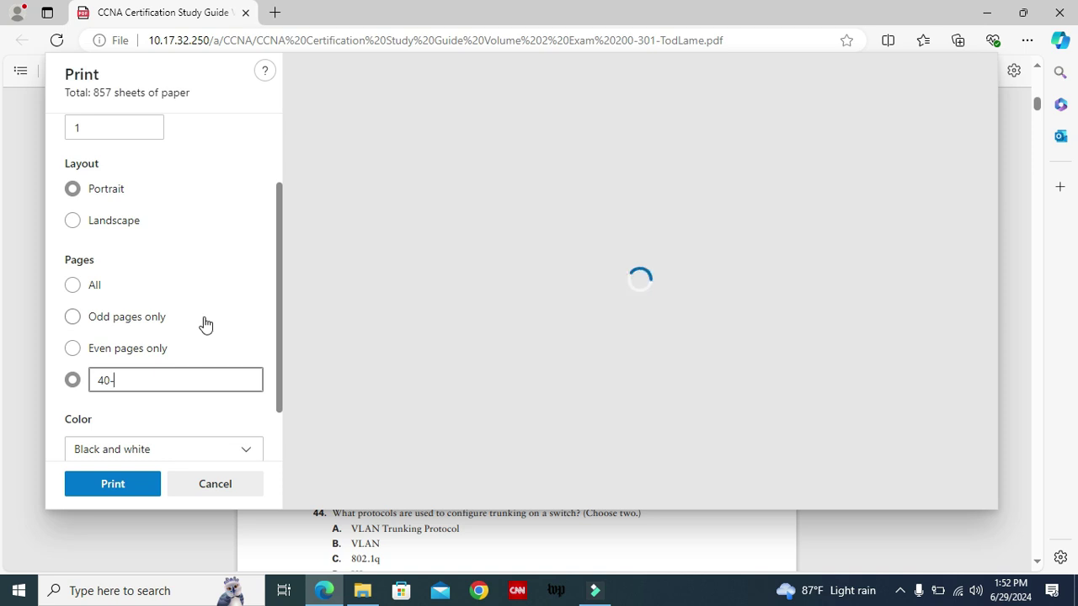
pyautogui.write('46')
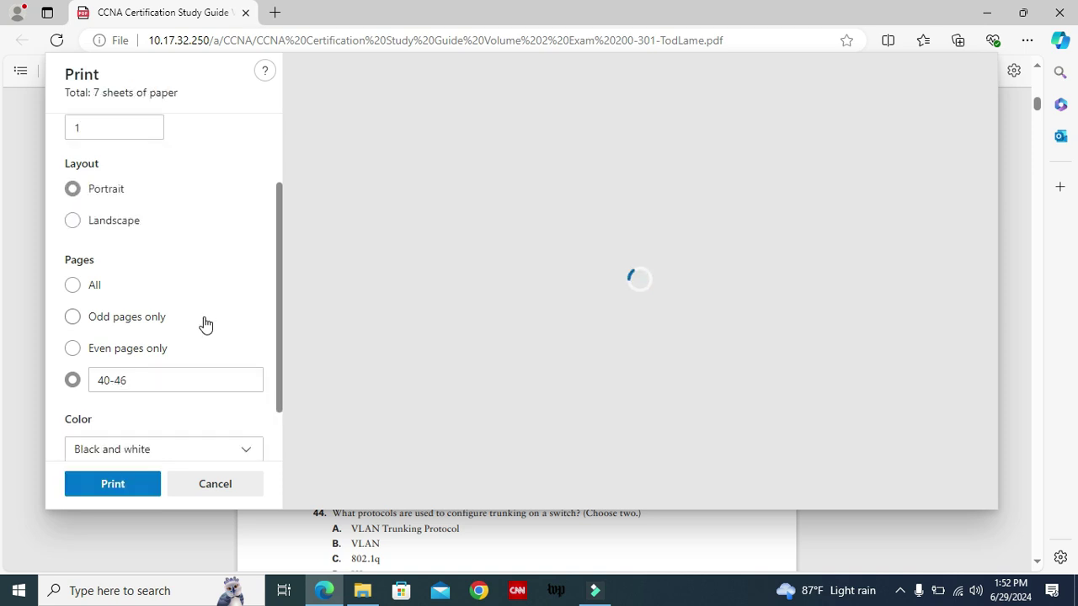
pyautogui.scroll(-1, 148, 399)
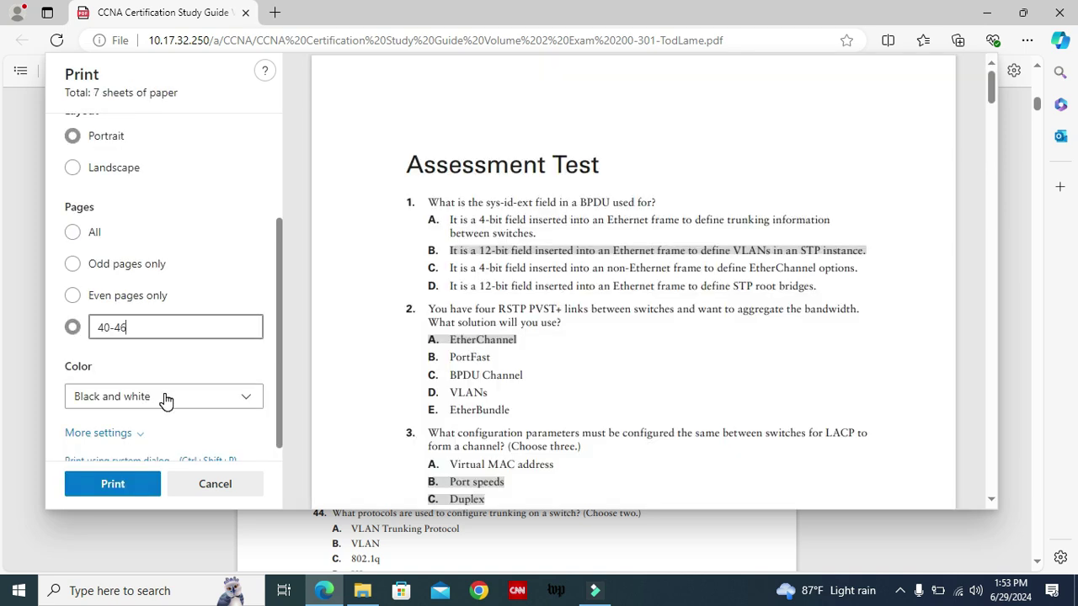
pyautogui.click(188, 402)
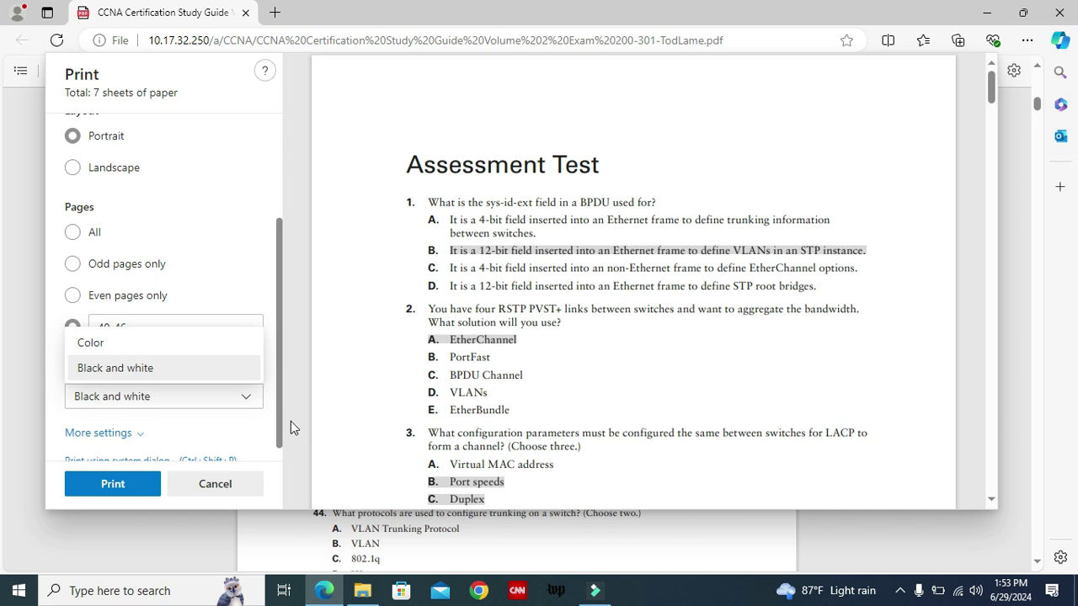
pyautogui.moveTo(279, 417); pyautogui.dragTo(279, 430)
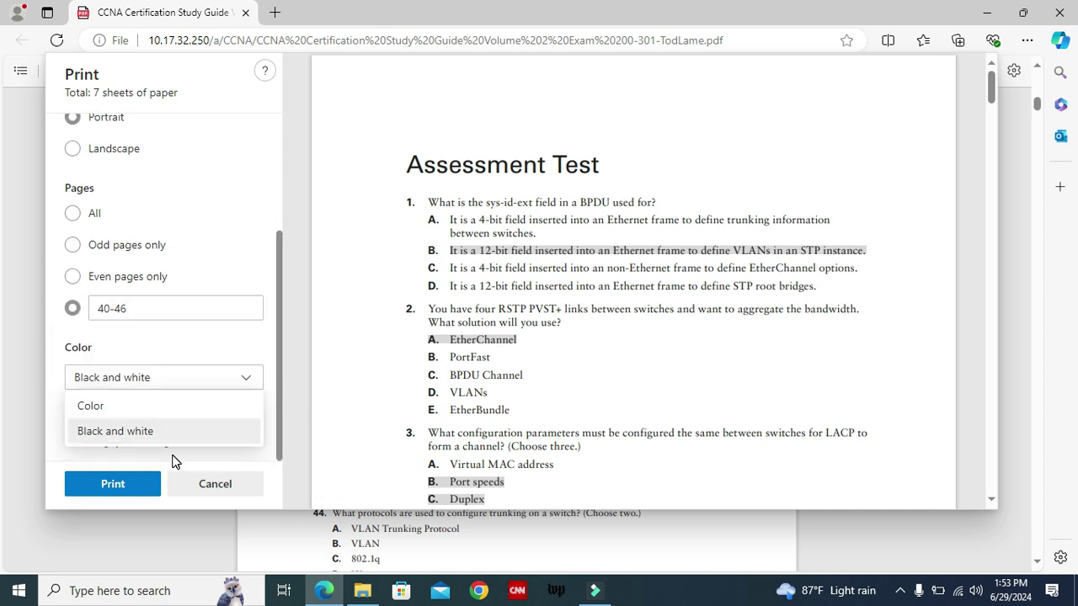
# Print pages 40–46 and save the PDF on the Desktop under the name CCNA2
pyautogui.click(122, 495)
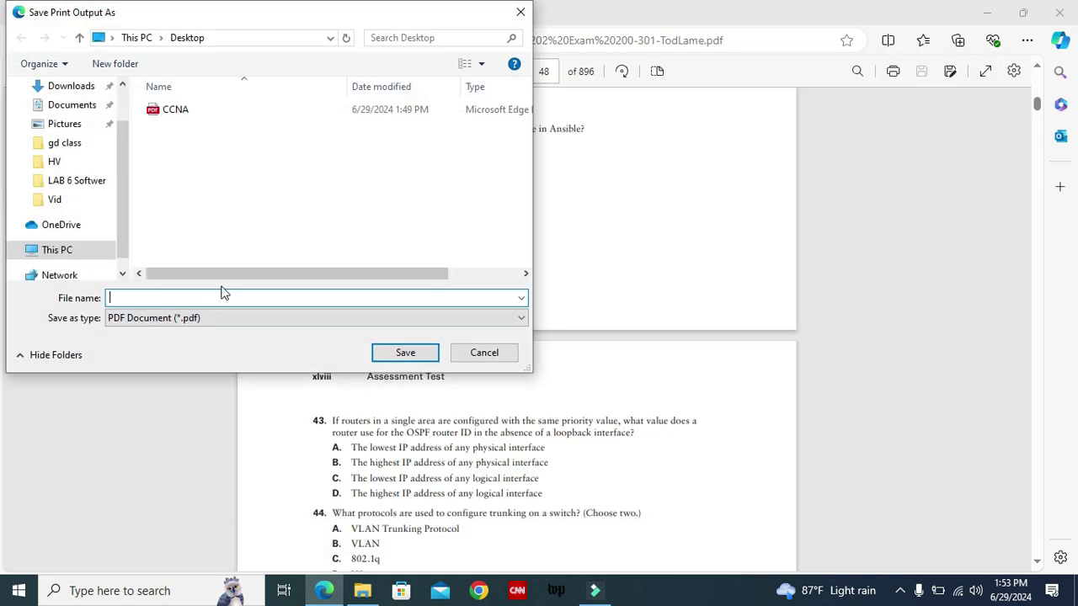
pyautogui.click(183, 109)
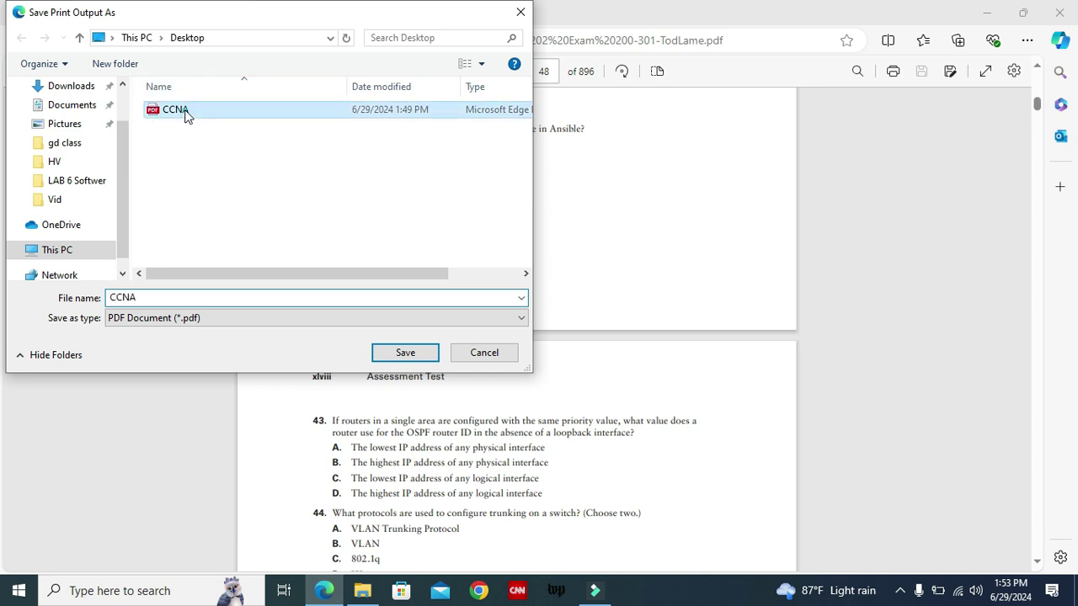
pyautogui.doubleClick(148, 297)
pyautogui.write('CCNA')
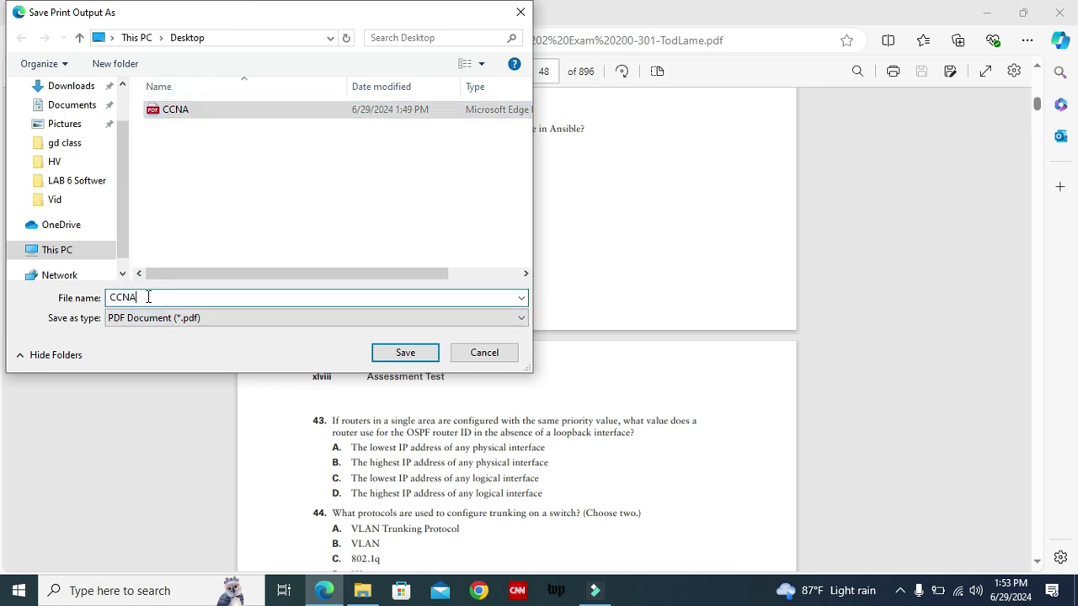
pyautogui.write('2')
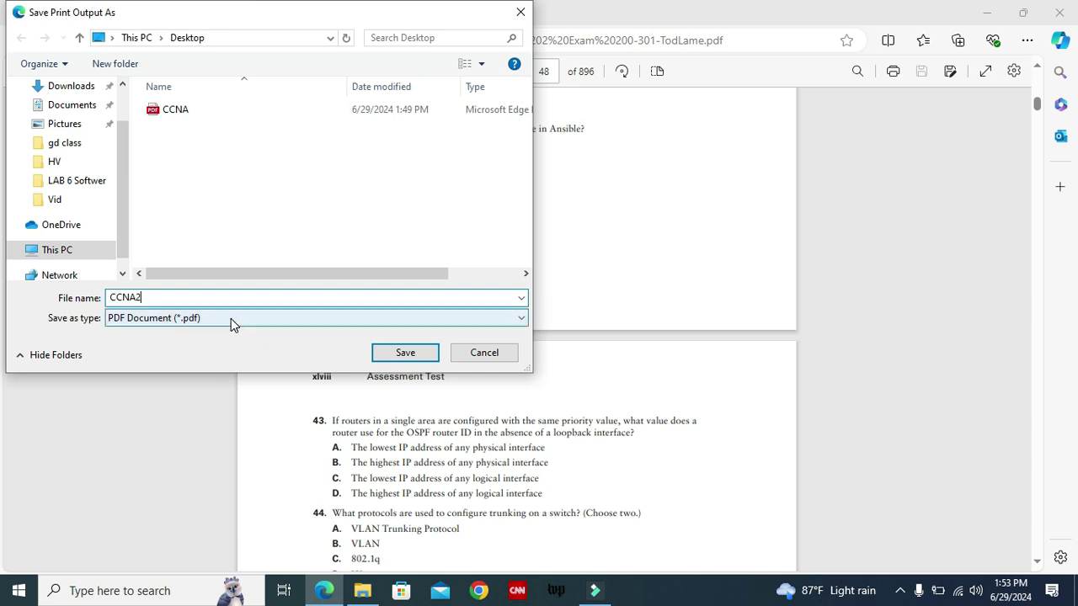
pyautogui.click(406, 354)
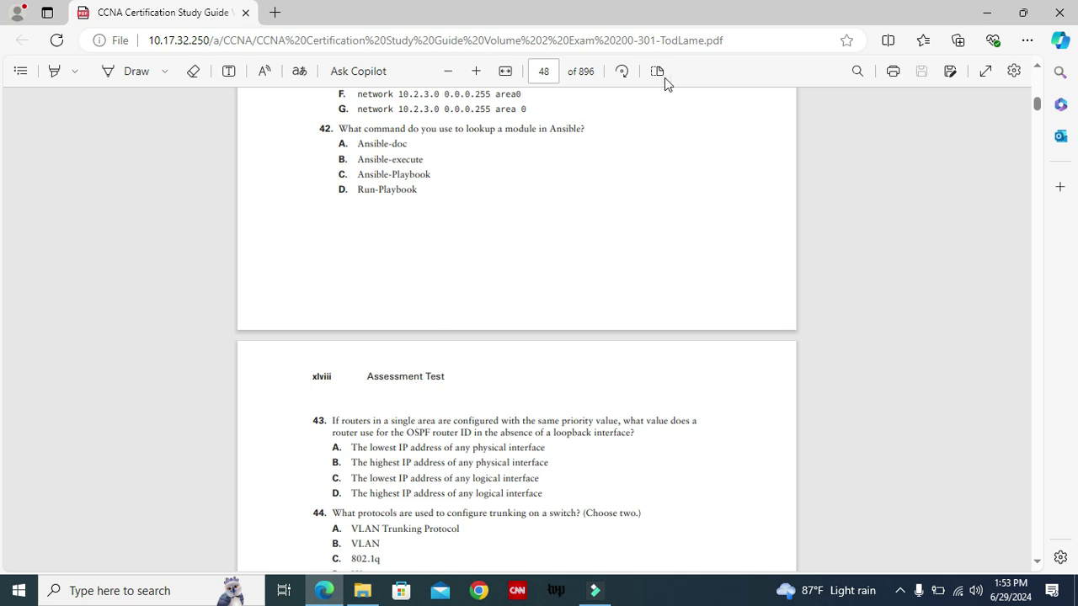
# Minimize Edge, open CCNA2.pdf from the desktop, and scroll through its seven pages
pyautogui.click(987, 12)
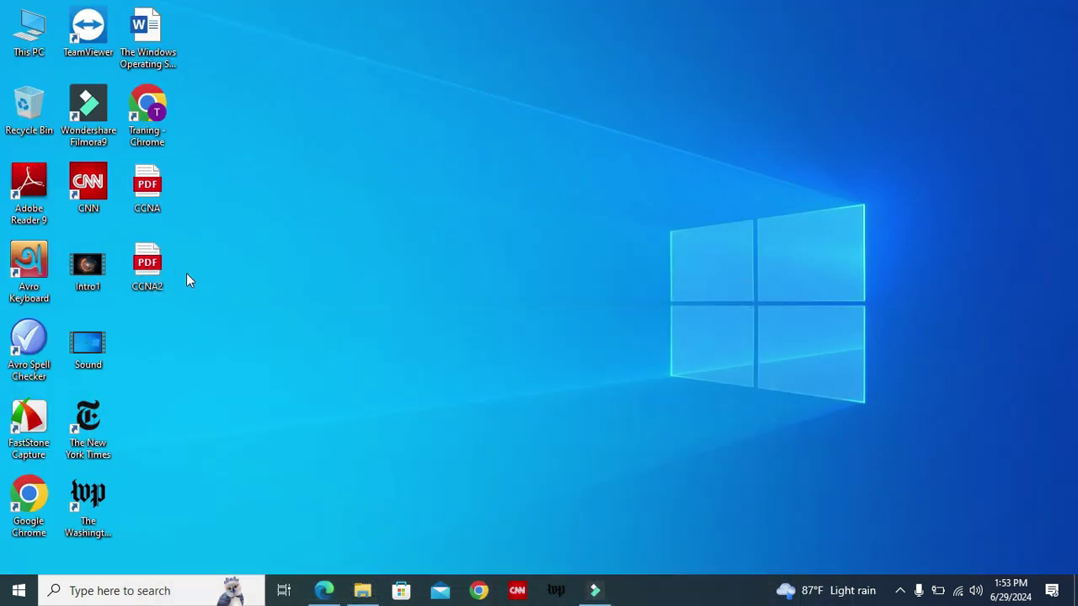
pyautogui.click(164, 266)
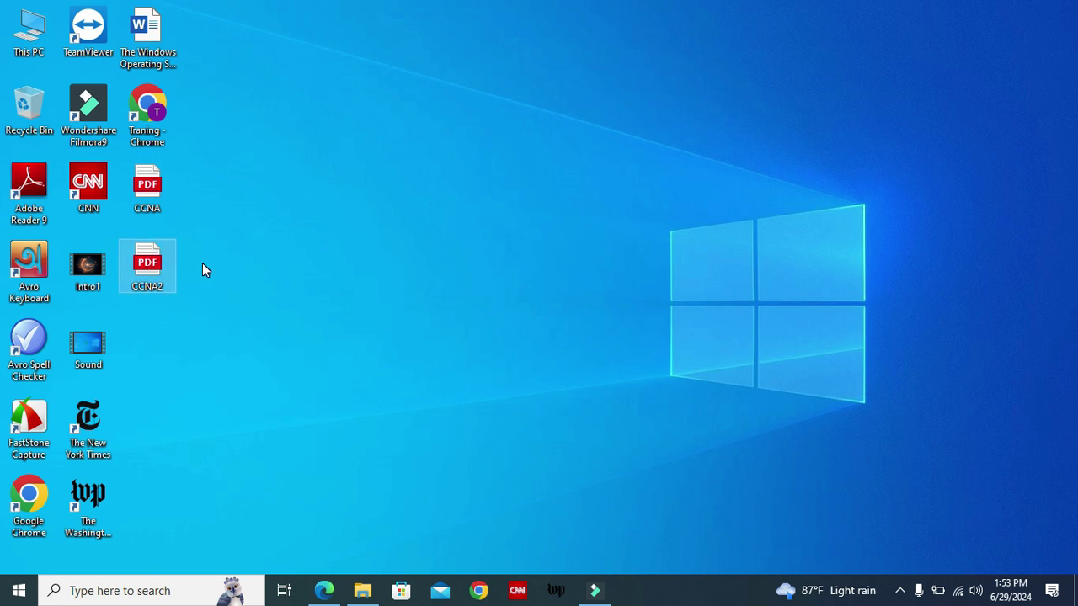
pyautogui.doubleClick(142, 271)
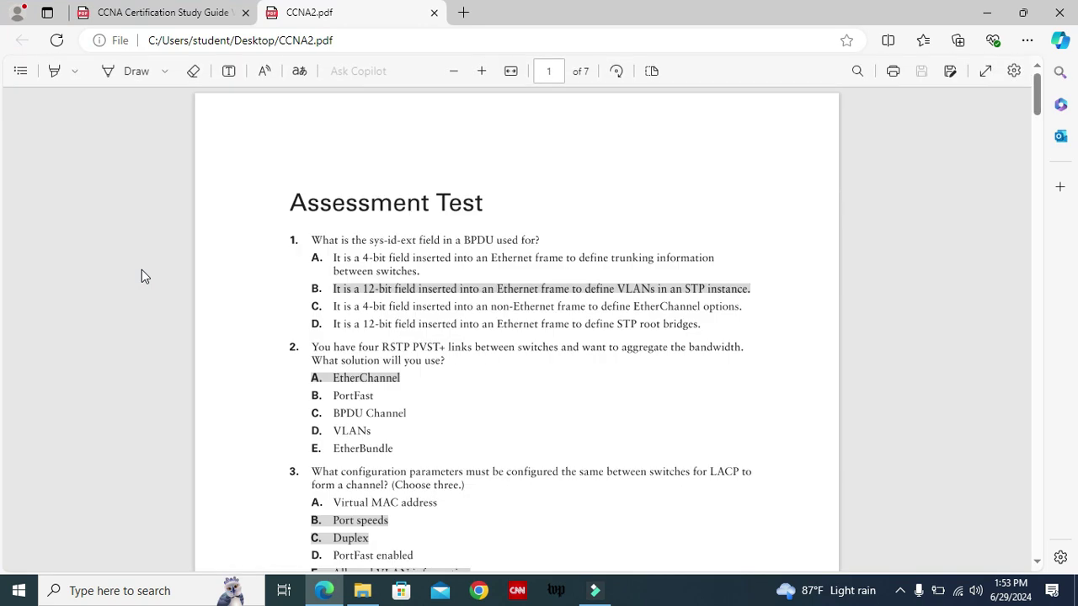
pyautogui.click(1037, 93)
pyautogui.moveTo(1036, 93); pyautogui.dragTo(979, 81)
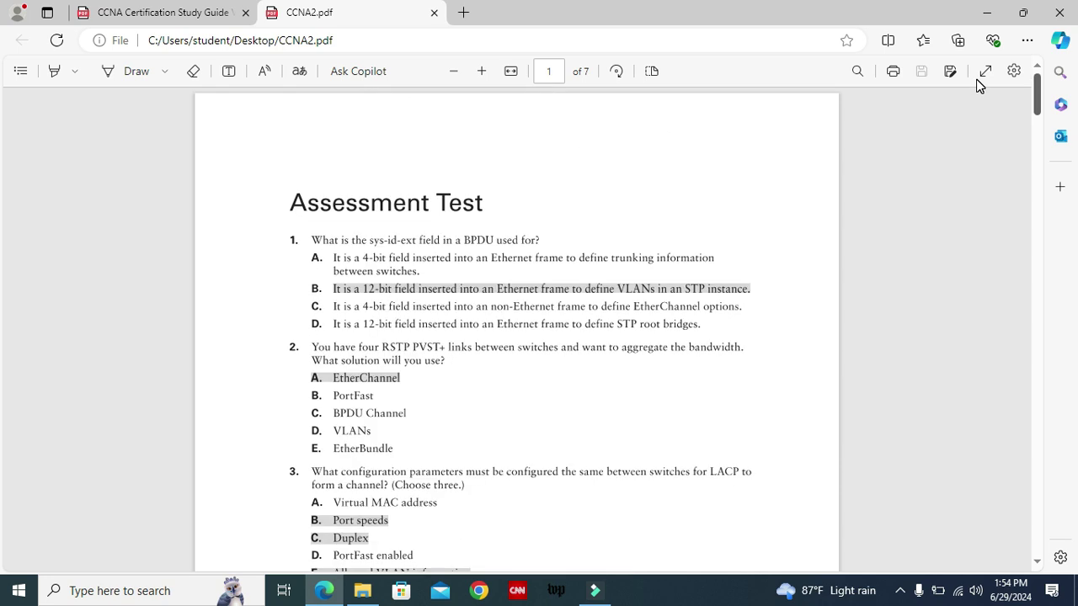